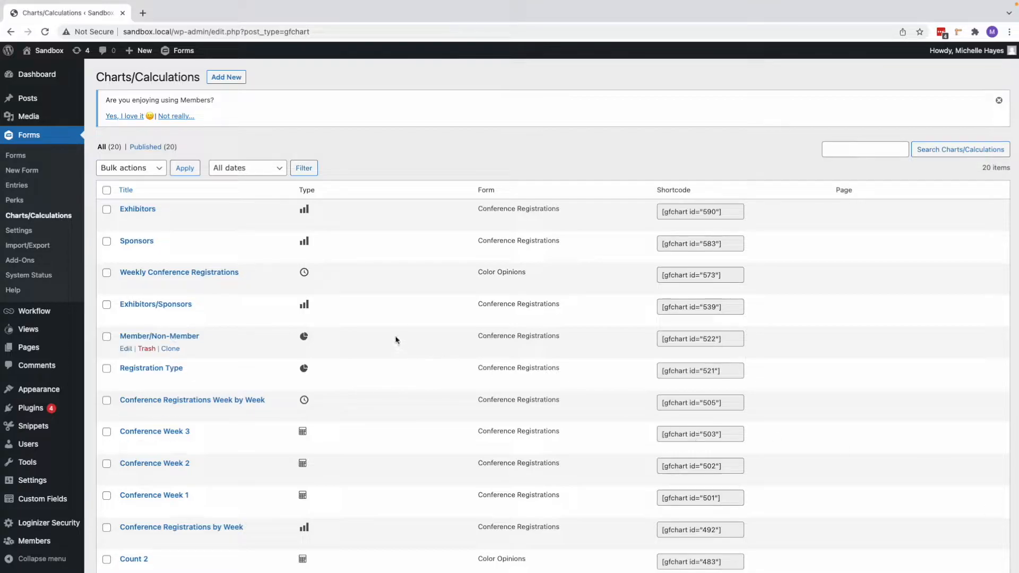
Step: Create a new chart titled "Weekly Conference Registration" with Conference Registrations as the source form
{"action": "left_click", "coordinate": [229, 78]}
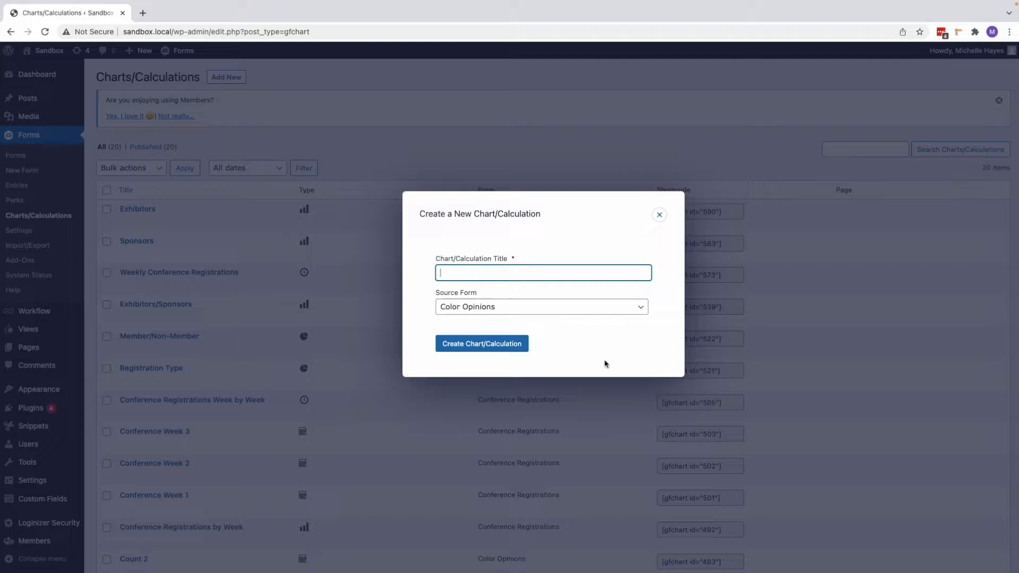
{"action": "type", "text": "Weekly Conference Registration"}
{"action": "left_click", "coordinate": [576, 312]}
{"action": "scroll", "coordinate": [504, 514], "scroll_direction": "down", "scroll_amount": 3}
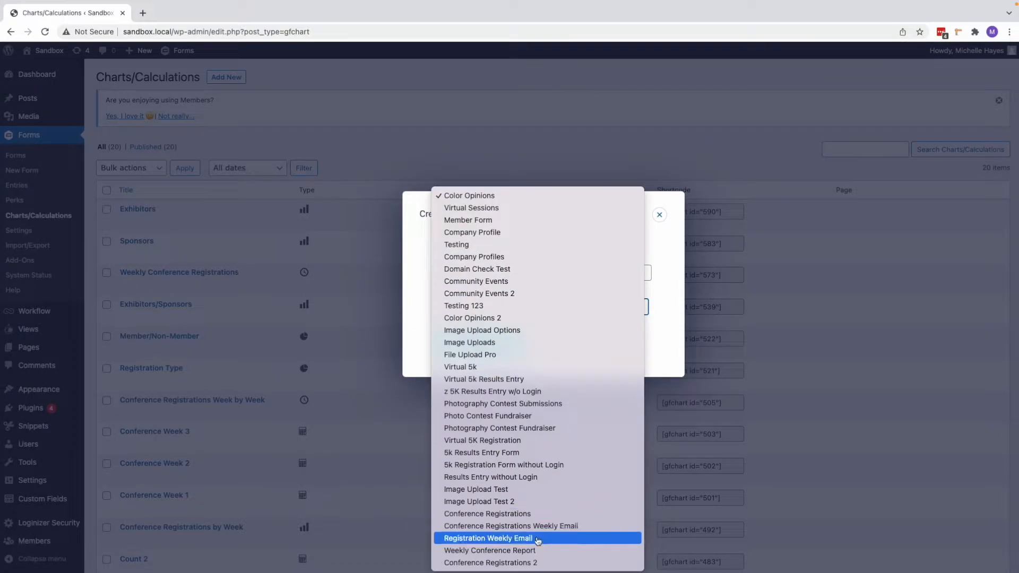
{"action": "left_click", "coordinate": [504, 514]}
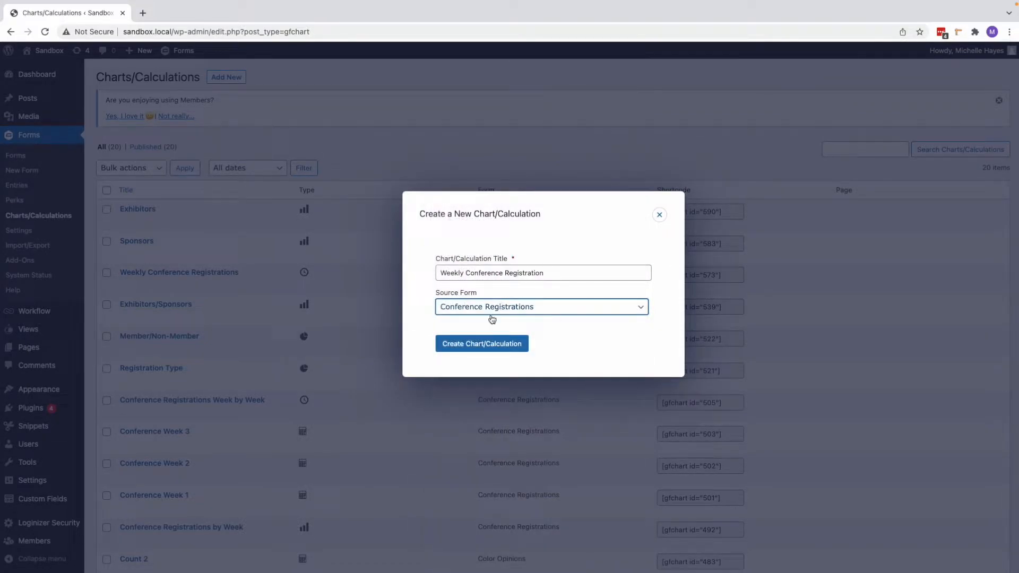
{"action": "left_click", "coordinate": [470, 349]}
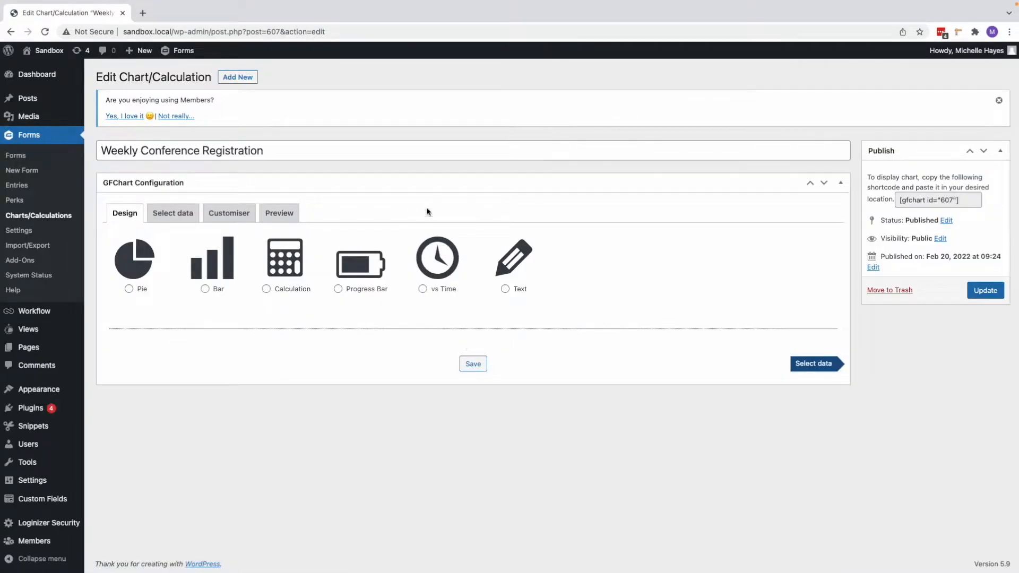
Step: Design the chart as vs Time with a Week interval and vertical bar orientation
{"action": "left_click", "coordinate": [423, 289]}
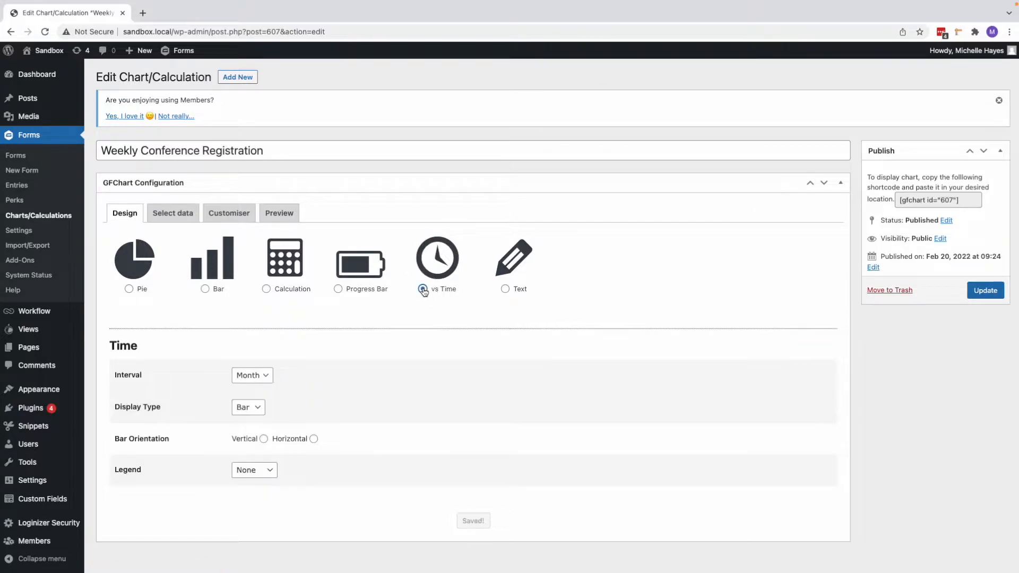
{"action": "scroll", "coordinate": [461, 376], "scroll_direction": "down", "scroll_amount": 1}
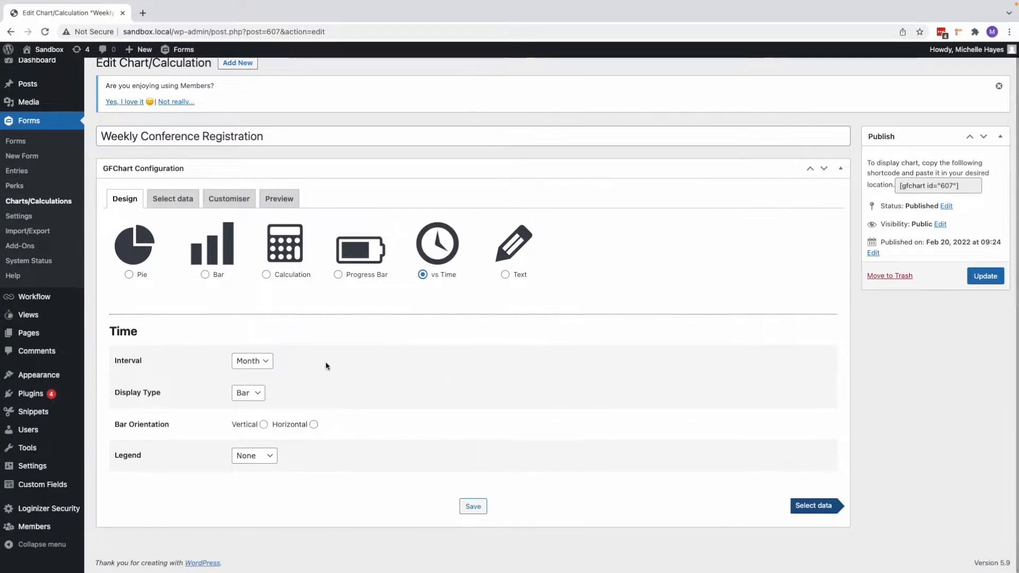
{"action": "left_click", "coordinate": [267, 364]}
{"action": "left_click", "coordinate": [257, 373]}
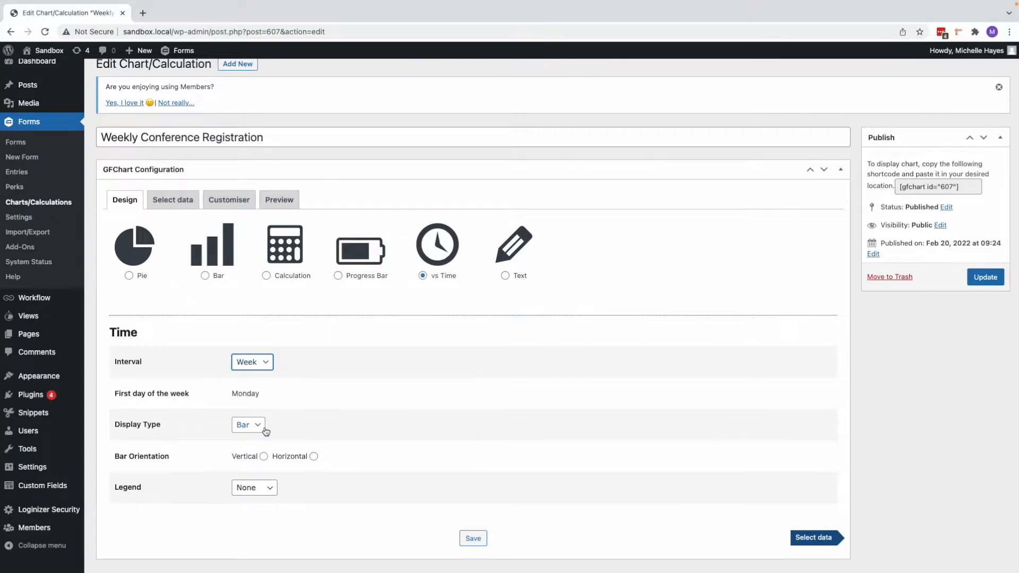
{"action": "left_click", "coordinate": [264, 457]}
Step: Configure the chart data with Form Submission Date on the x-axis and a count of entries on the y-axis
{"action": "left_click", "coordinate": [811, 544]}
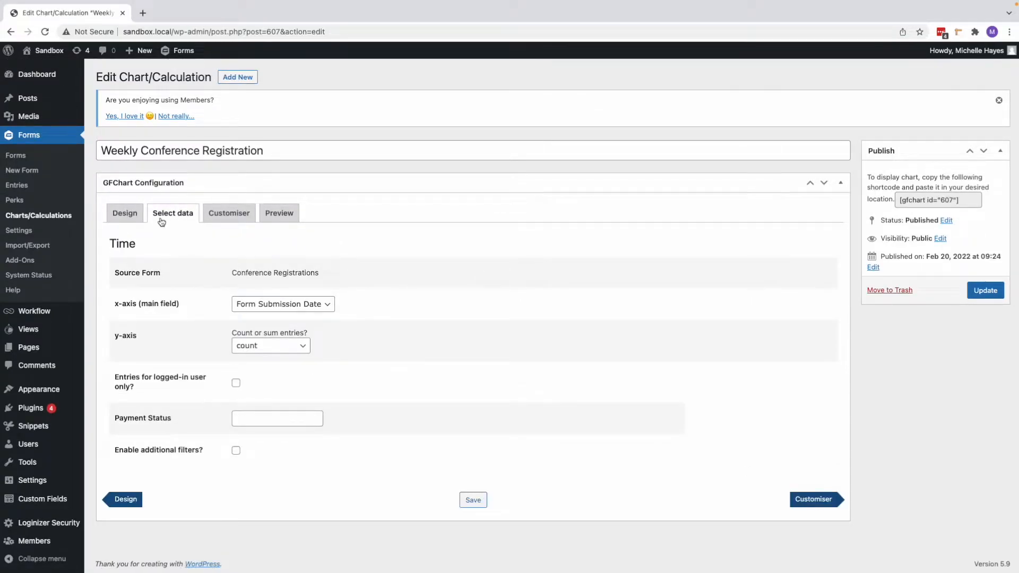
{"action": "left_click", "coordinate": [285, 308]}
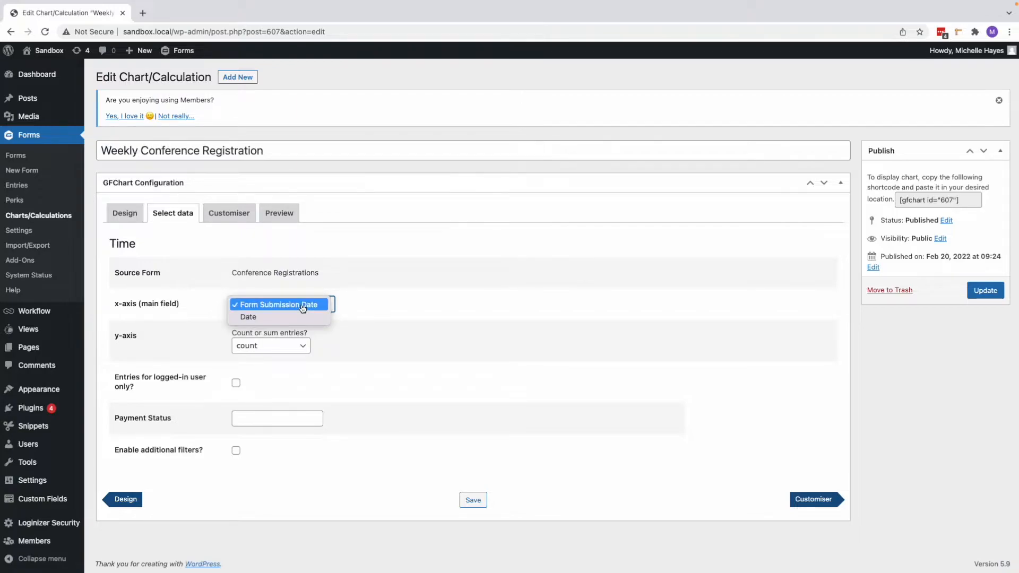
{"action": "left_click", "coordinate": [372, 320]}
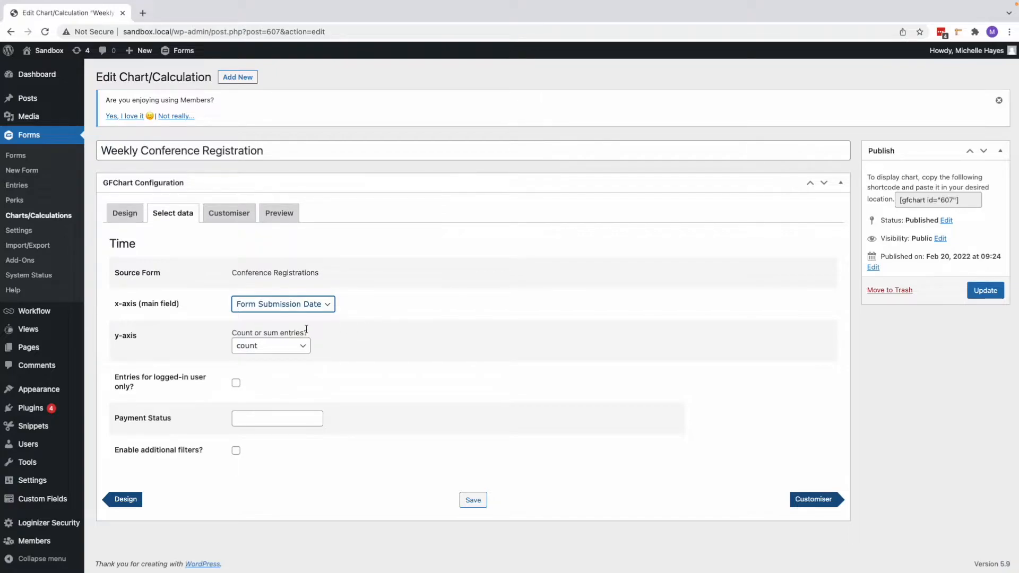
{"action": "left_click", "coordinate": [271, 347]}
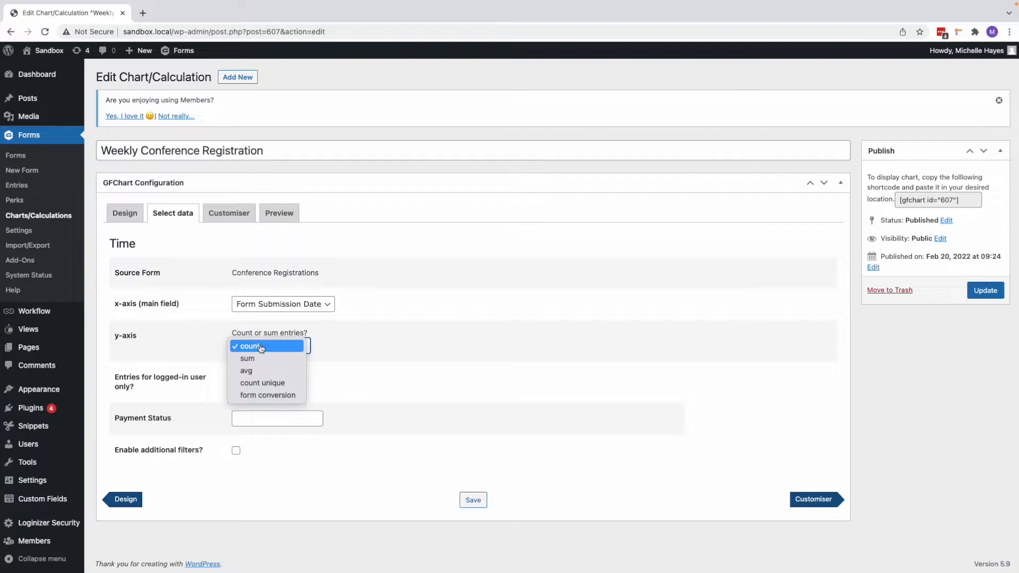
{"action": "left_click", "coordinate": [367, 345]}
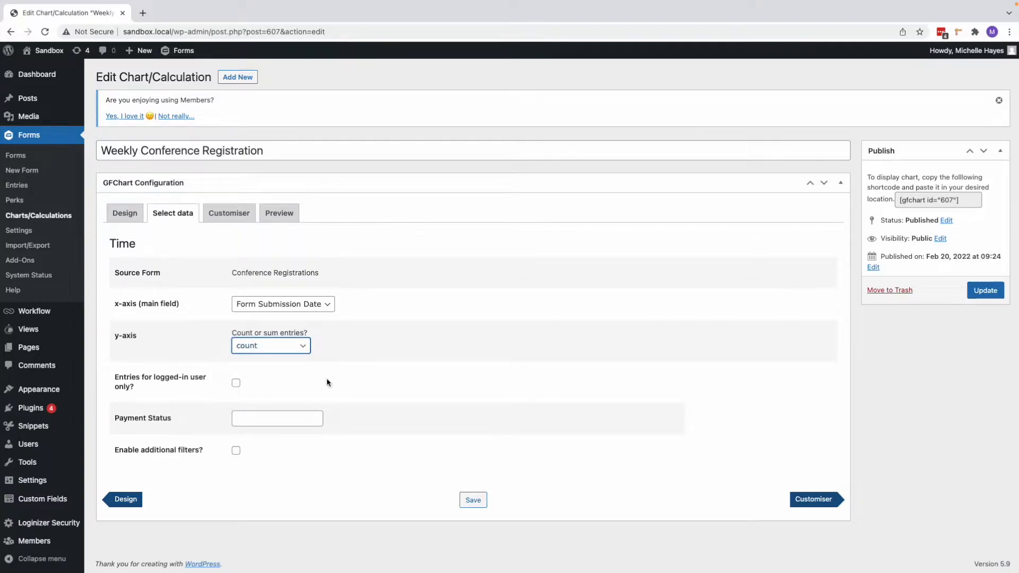
Step: Set the chart title to "Conference Registrations by Week" and make the chart responsive
{"action": "left_click", "coordinate": [816, 502]}
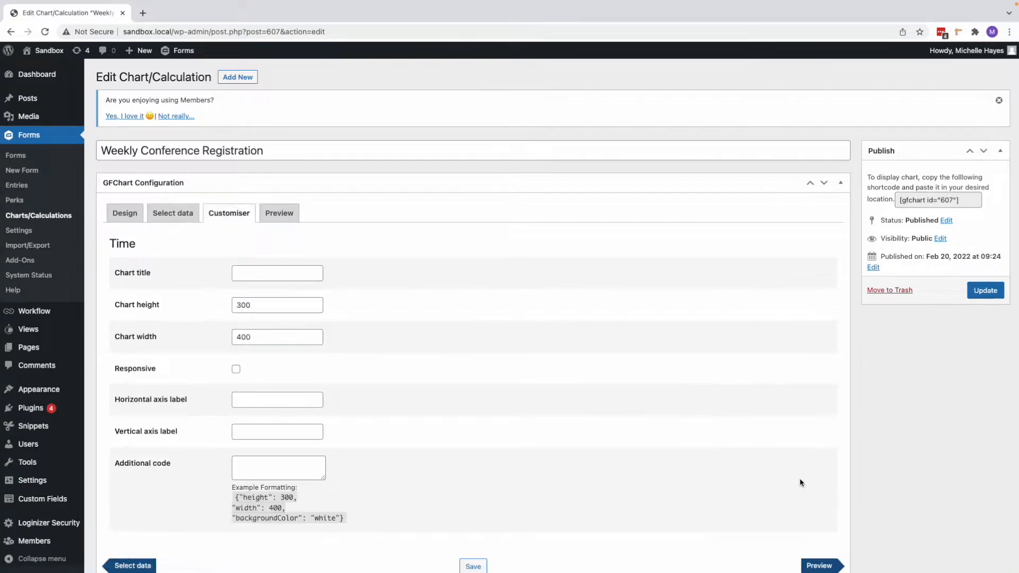
{"action": "scroll", "coordinate": [449, 350], "scroll_direction": "down", "scroll_amount": 1}
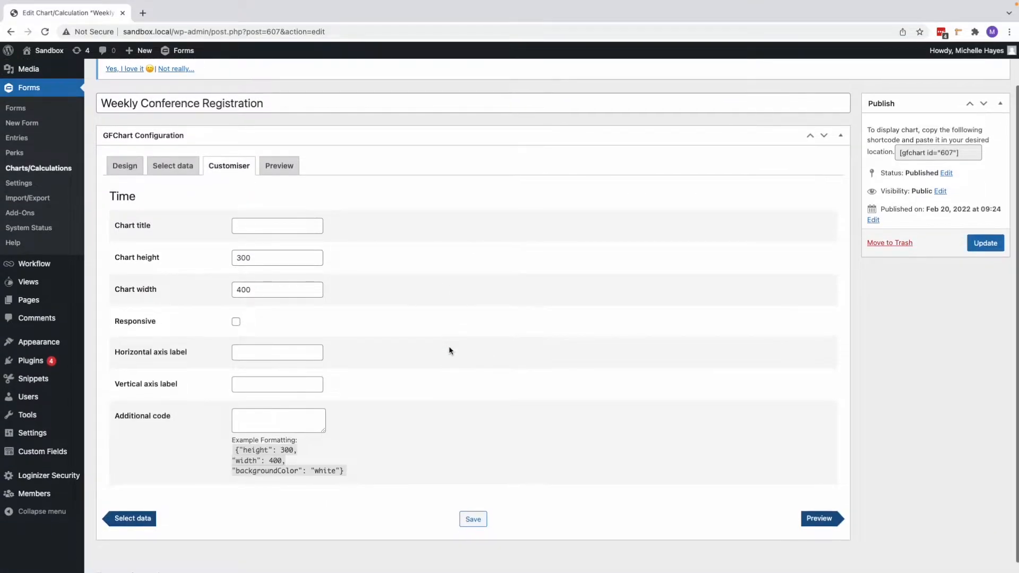
{"action": "left_click", "coordinate": [310, 227]}
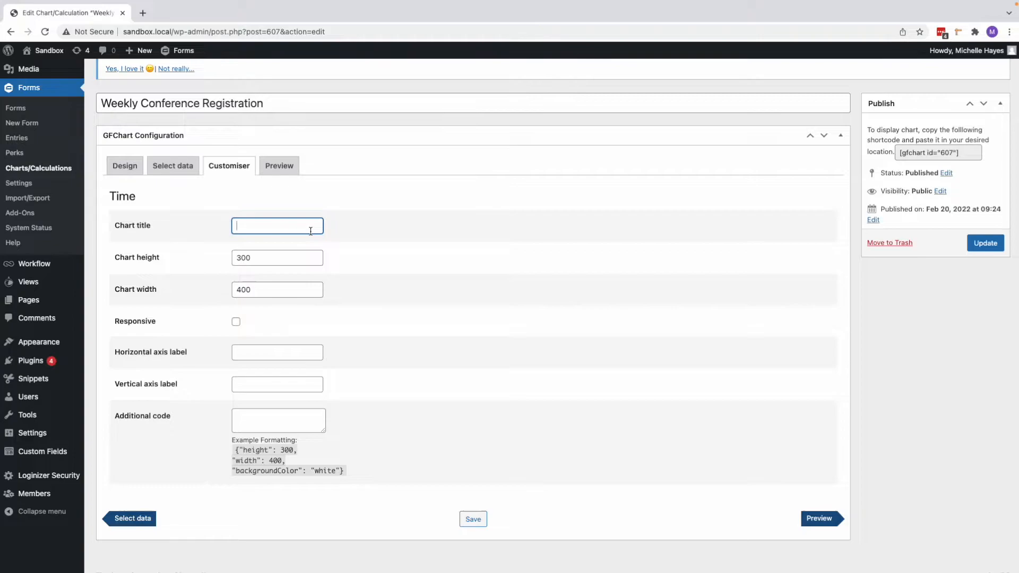
{"action": "type", "text": "Conference Reg"}
{"action": "type", "text": "istrations by Wee"}
{"action": "type", "text": "k"}
{"action": "left_click", "coordinate": [235, 322]}
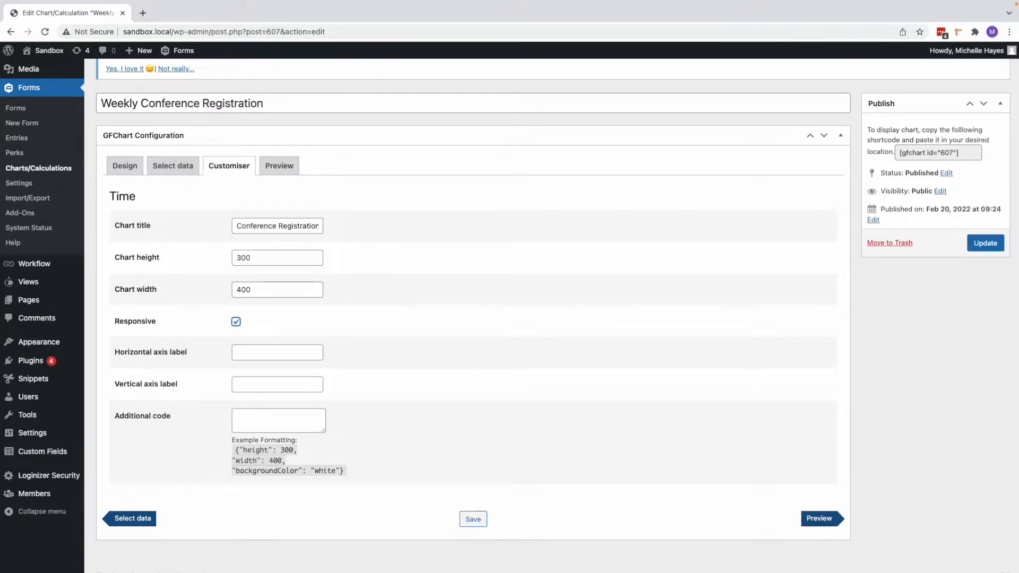
Step: Label the horizontal axis "Week Beginning" and the vertical axis "Number of Registrations", and preview the chart
{"action": "left_click", "coordinate": [276, 354]}
{"action": "type", "text": "Week B"}
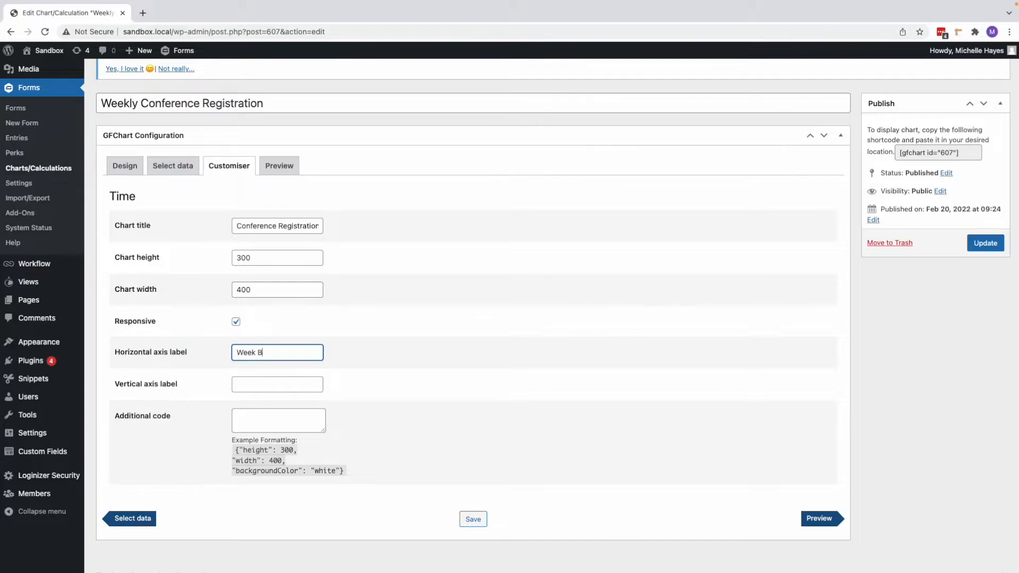
{"action": "type", "text": "eginning"}
{"action": "key", "text": "Tab"}
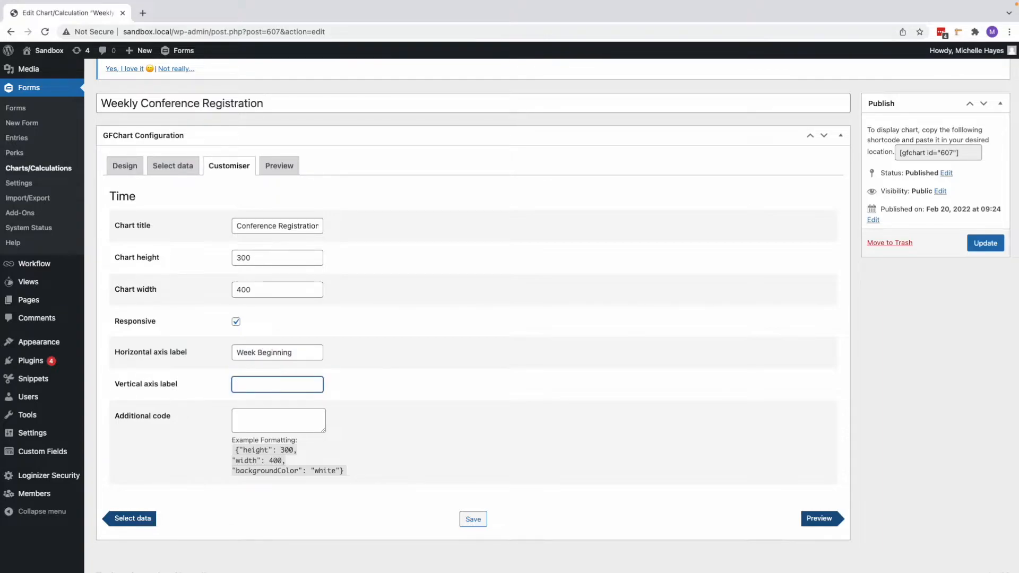
{"action": "type", "text": "Number of Registrations"}
{"action": "left_click", "coordinate": [816, 524]}
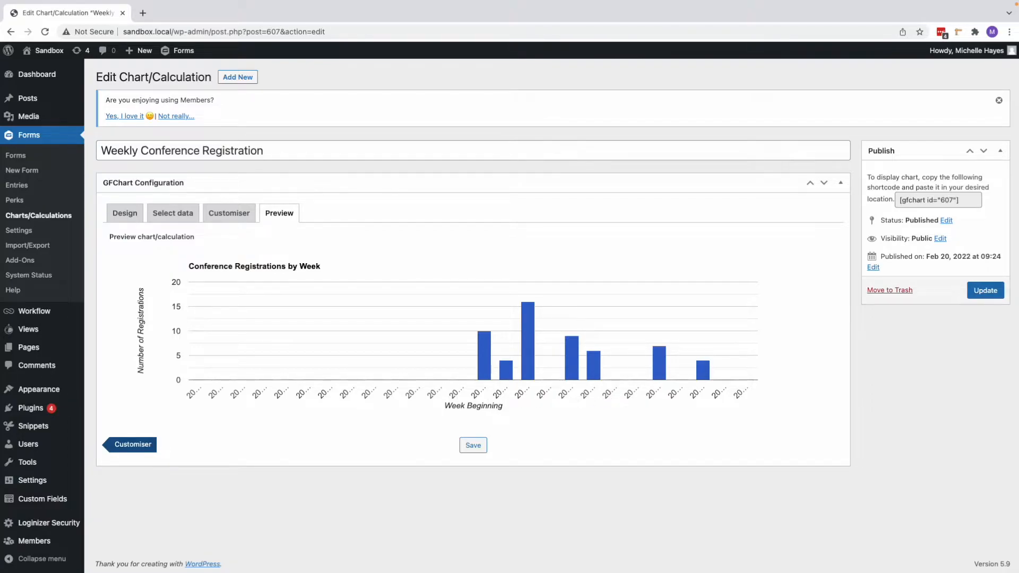
Step: Set the chart height to 500, check the preview and update the published chart
{"action": "left_click", "coordinate": [238, 215]}
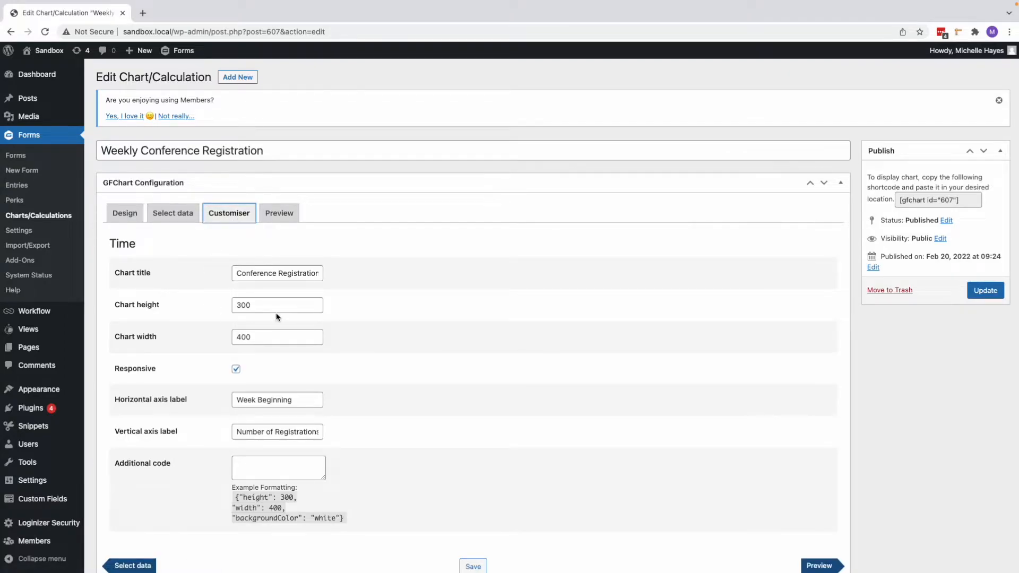
{"action": "left_click_drag", "start_coordinate": [242, 306], "coordinate": [231, 307]}
{"action": "type", "text": "5"}
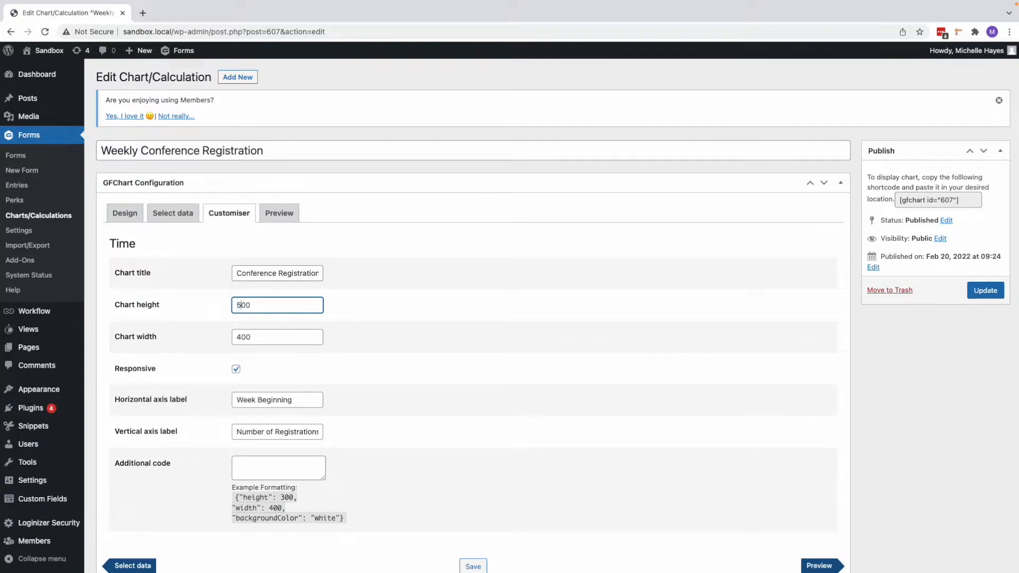
{"action": "left_click", "coordinate": [818, 566]}
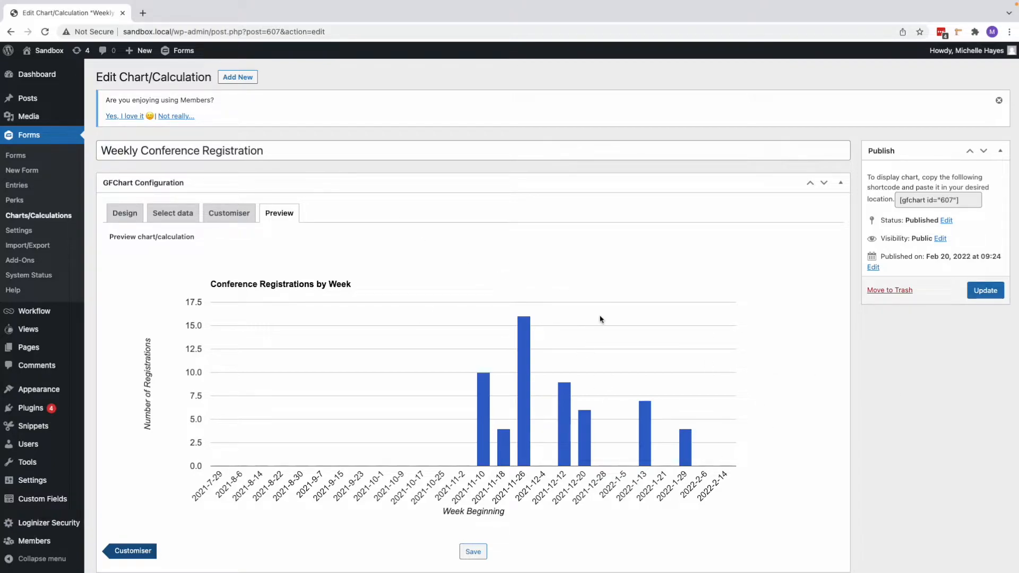
{"action": "left_click", "coordinate": [984, 290]}
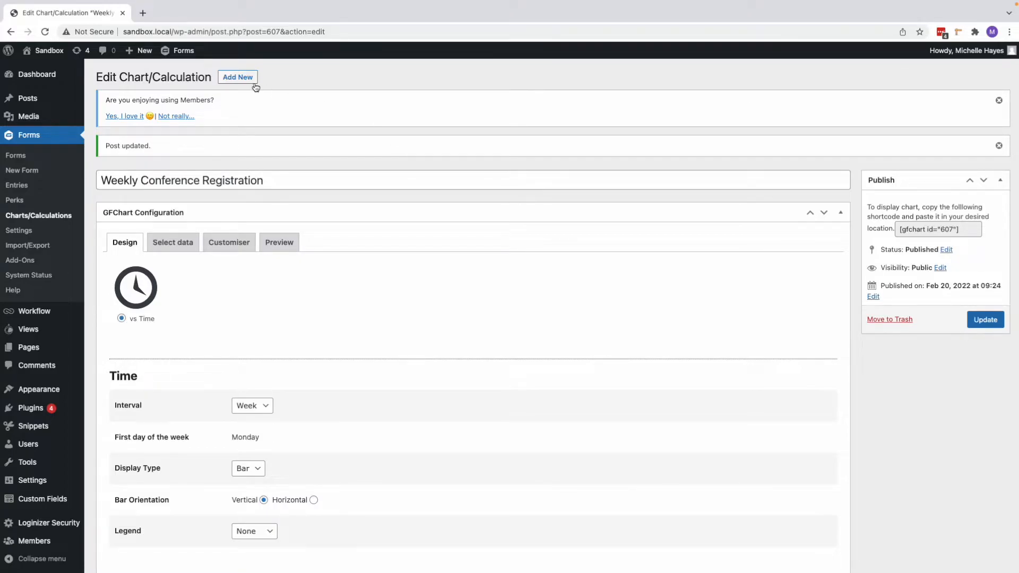
Step: Create another chart titled "Registration Type" with Conference Registrations as the source form
{"action": "left_click", "coordinate": [237, 77]}
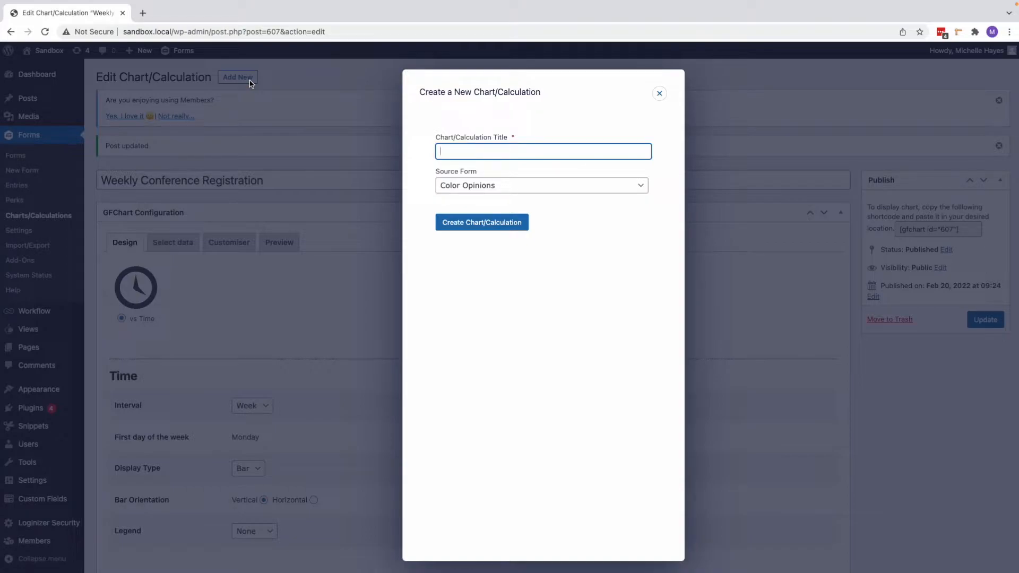
{"action": "type", "text": "Registration Type"}
{"action": "left_click", "coordinate": [490, 192]}
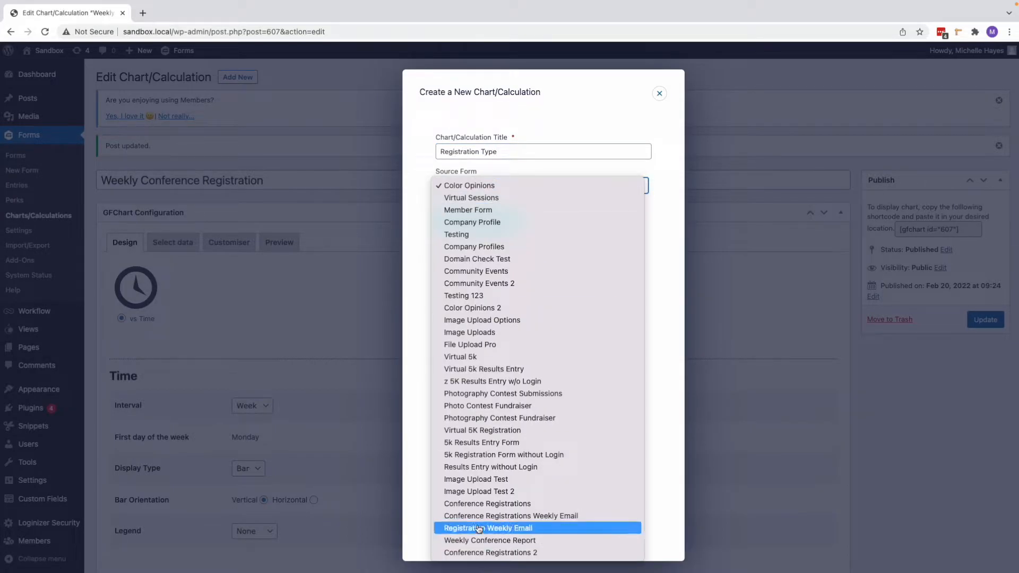
{"action": "left_click", "coordinate": [474, 511]}
{"action": "left_click", "coordinate": [498, 227]}
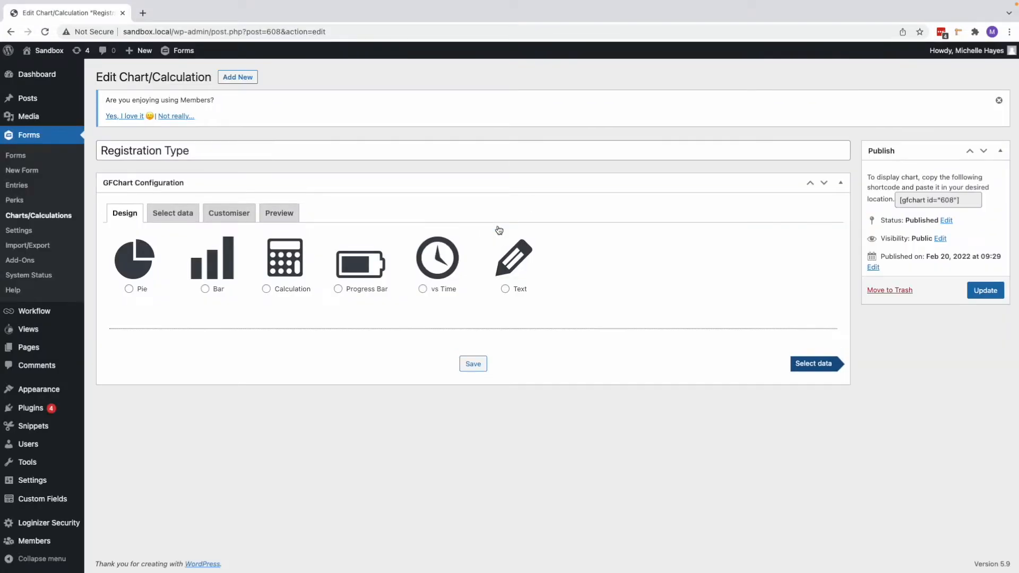
Step: Design the Registration Type chart as a pie in the Default style with a Labeled legend
{"action": "left_click", "coordinate": [130, 289]}
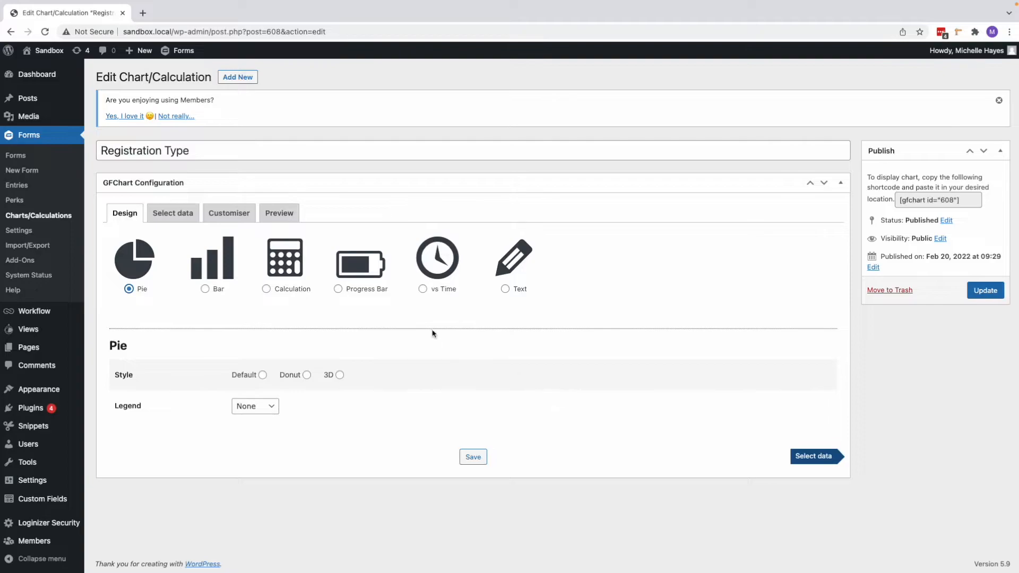
{"action": "left_click", "coordinate": [262, 375]}
{"action": "left_click", "coordinate": [262, 409]}
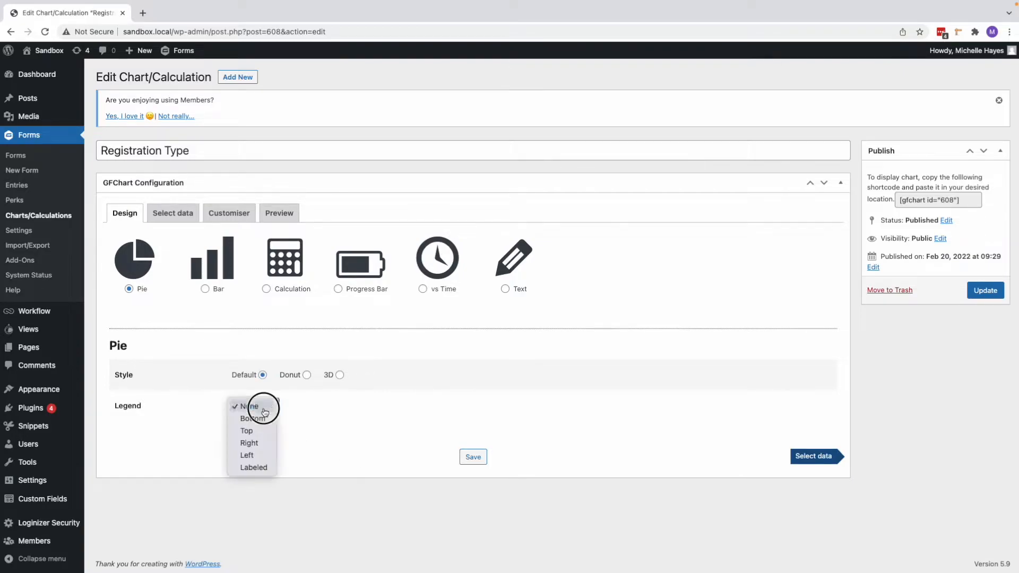
{"action": "left_click", "coordinate": [257, 467]}
Step: Choose Ticket Type as the data field for the pie chart
{"action": "left_click", "coordinate": [825, 457]}
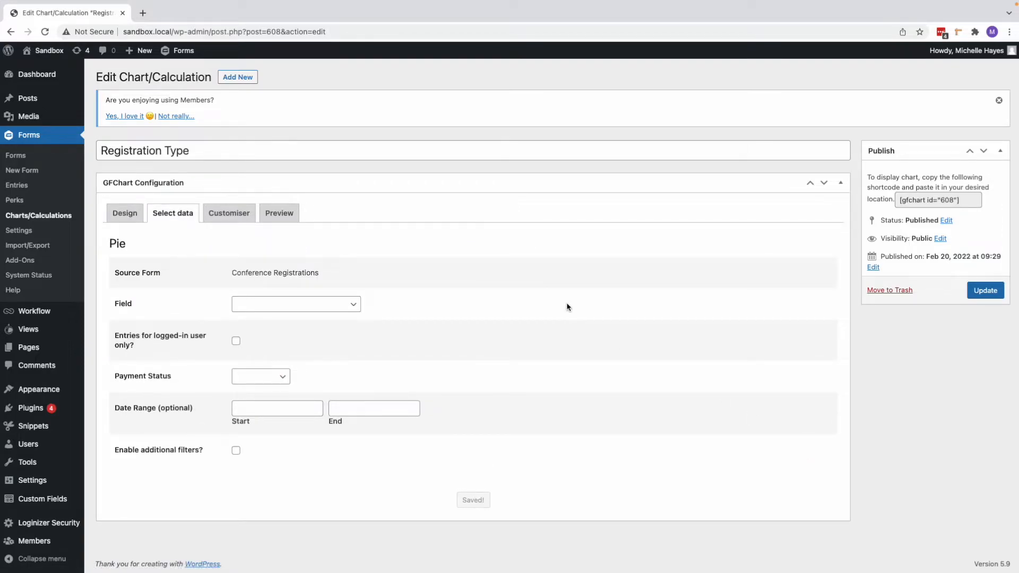
{"action": "left_click", "coordinate": [310, 303]}
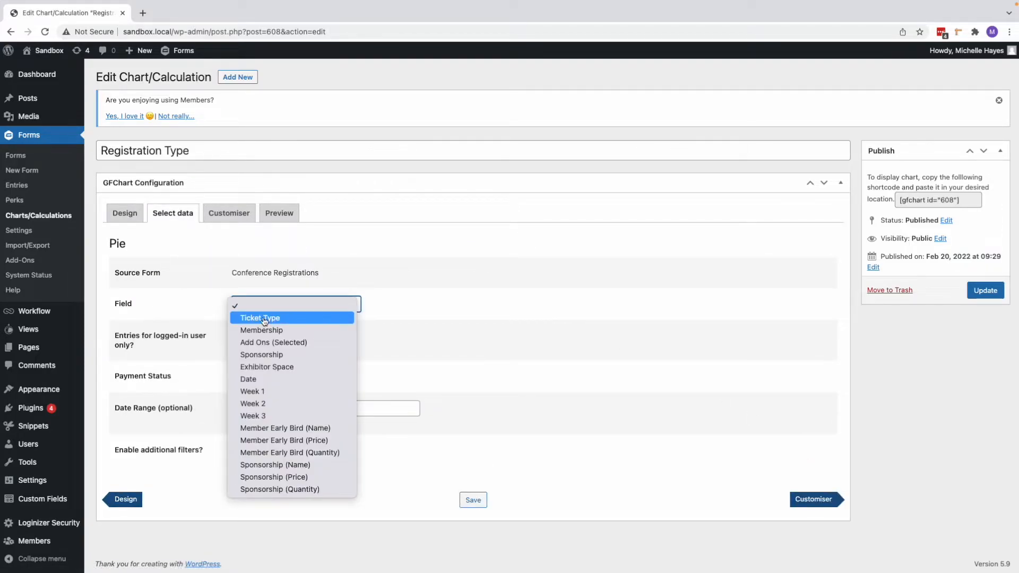
{"action": "left_click", "coordinate": [263, 319]}
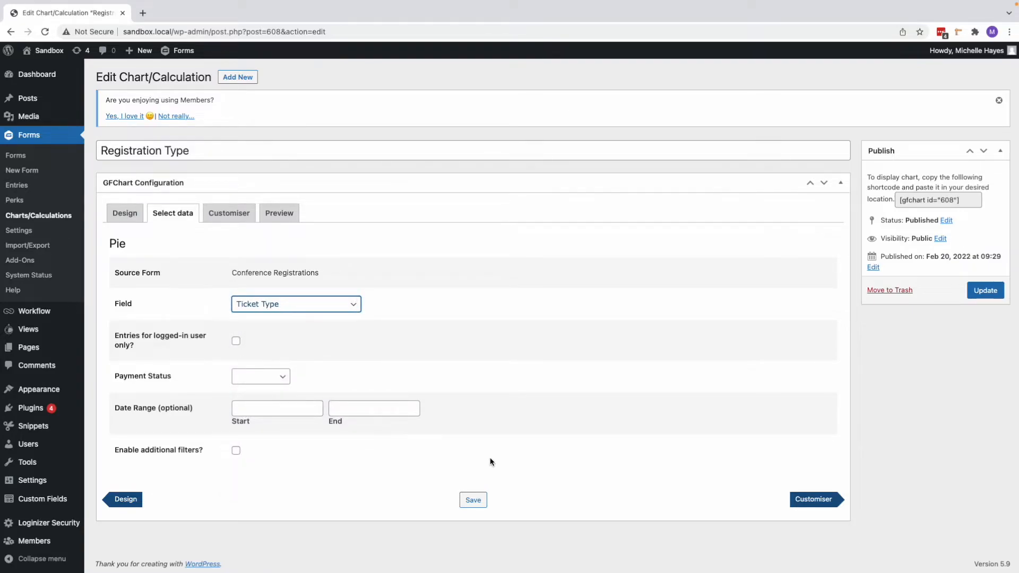
Step: Set the pie chart's title to "Registration Type" and preview the chart
{"action": "left_click", "coordinate": [793, 504]}
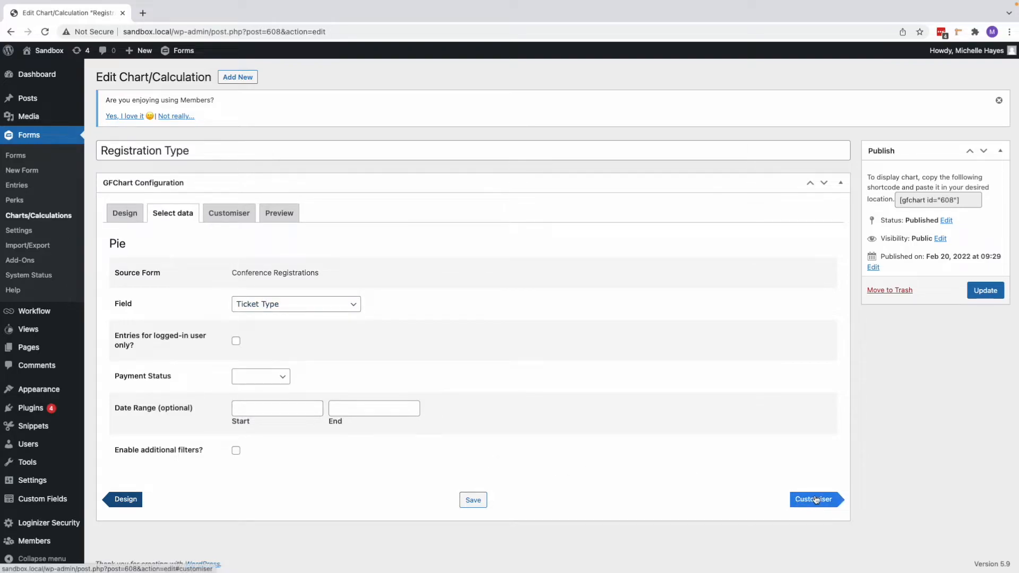
{"action": "left_click", "coordinate": [815, 499]}
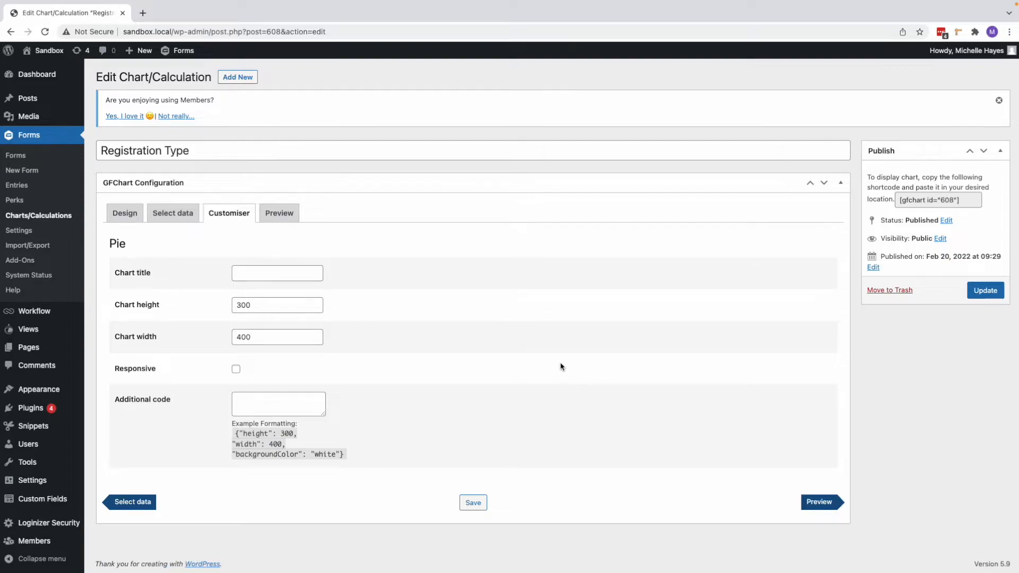
{"action": "left_click", "coordinate": [288, 270]}
{"action": "type", "text": "Registration Type"}
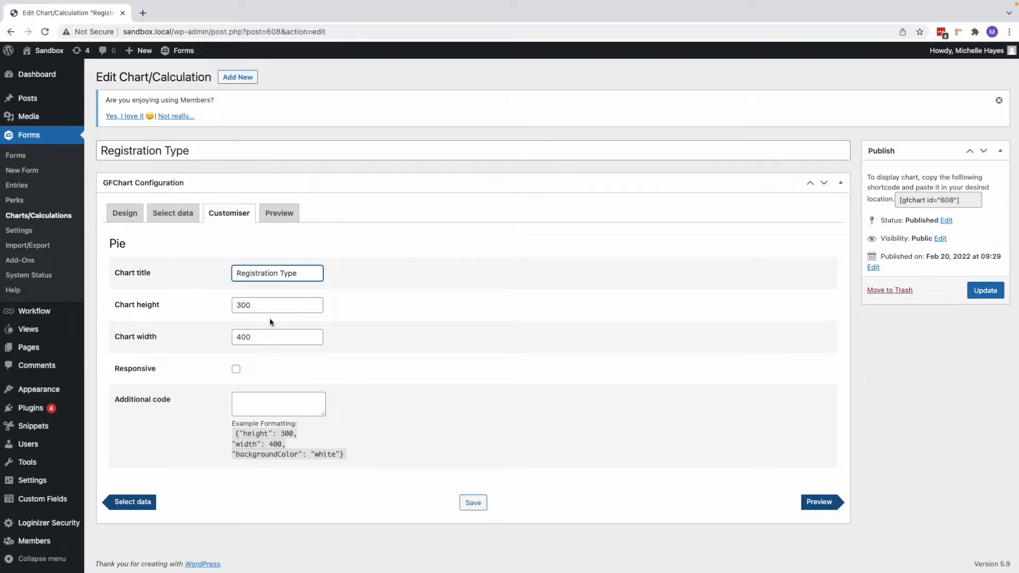
{"action": "left_click", "coordinate": [825, 504]}
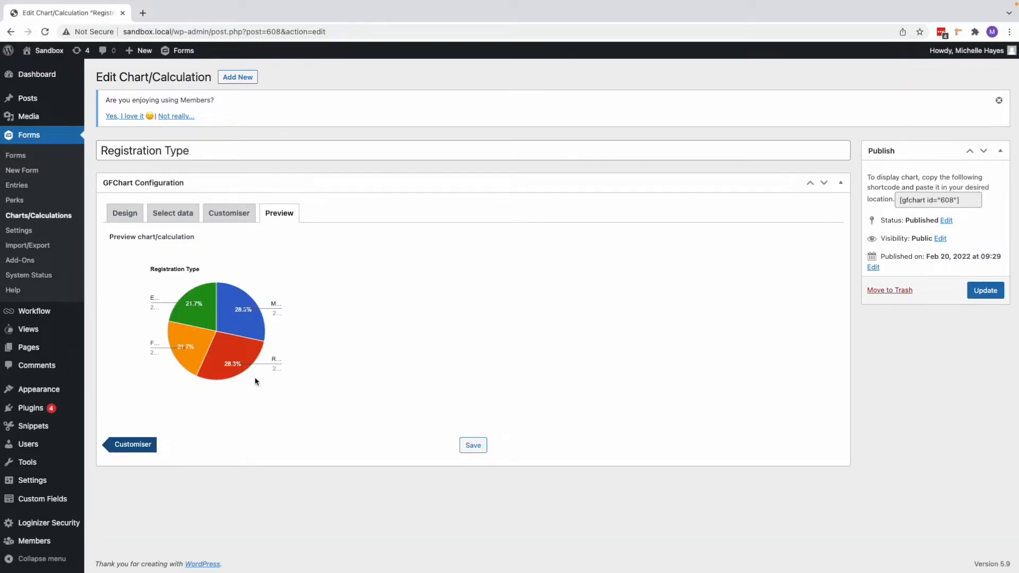
Step: Set the Registration Type pie chart's height to 500 and width to 800, check its preview and update the chart
{"action": "mouse_move", "coordinate": [206, 320]}
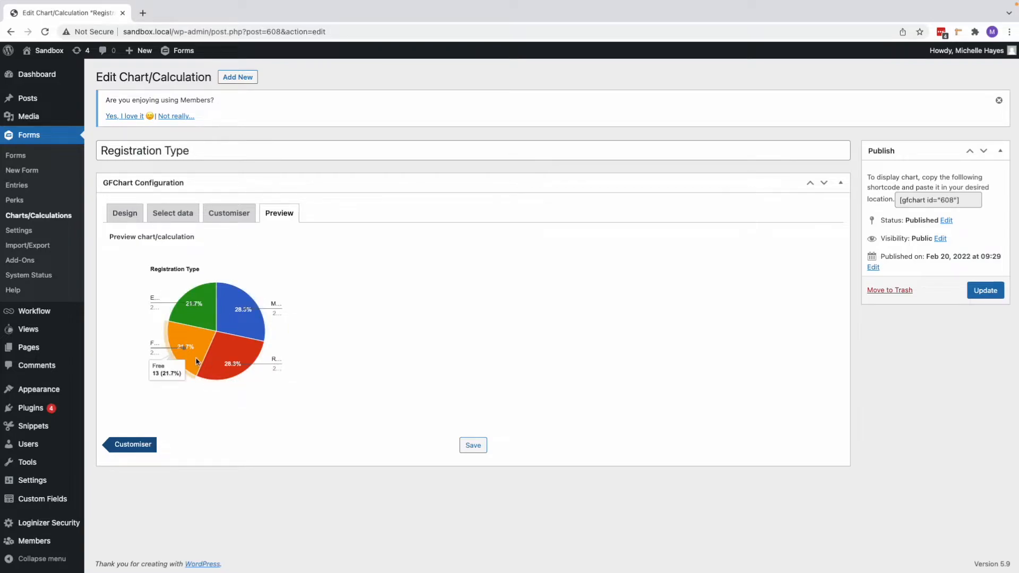
{"action": "left_click", "coordinate": [234, 215]}
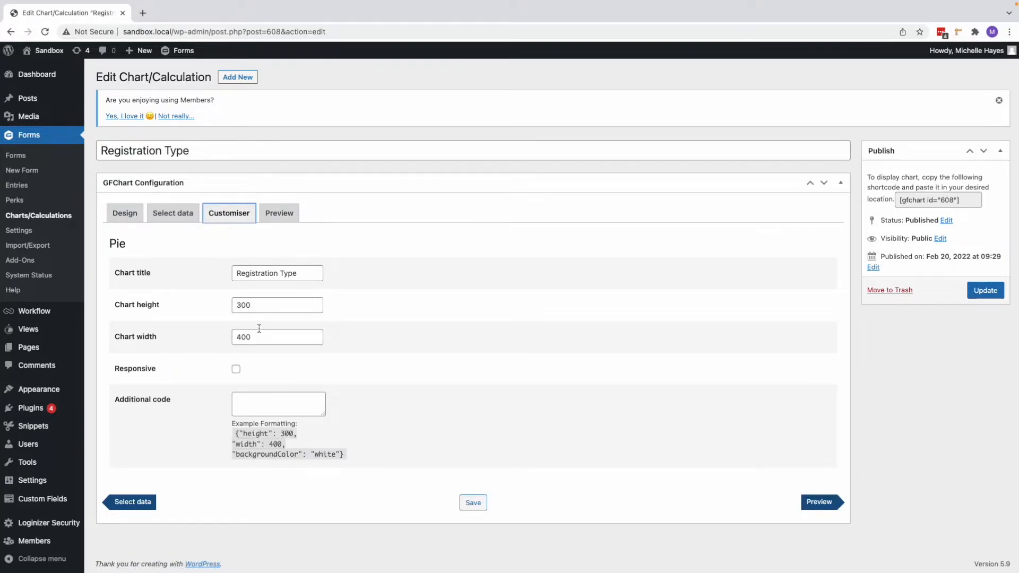
{"action": "left_click_drag", "start_coordinate": [242, 306], "coordinate": [225, 310]}
{"action": "type", "text": "5"}
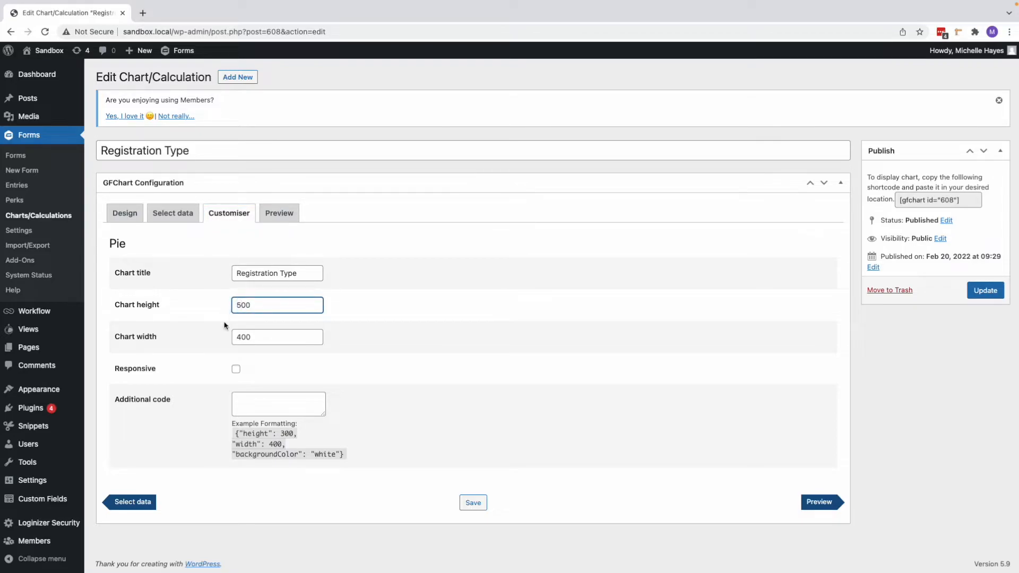
{"action": "left_click_drag", "start_coordinate": [243, 339], "coordinate": [223, 342]}
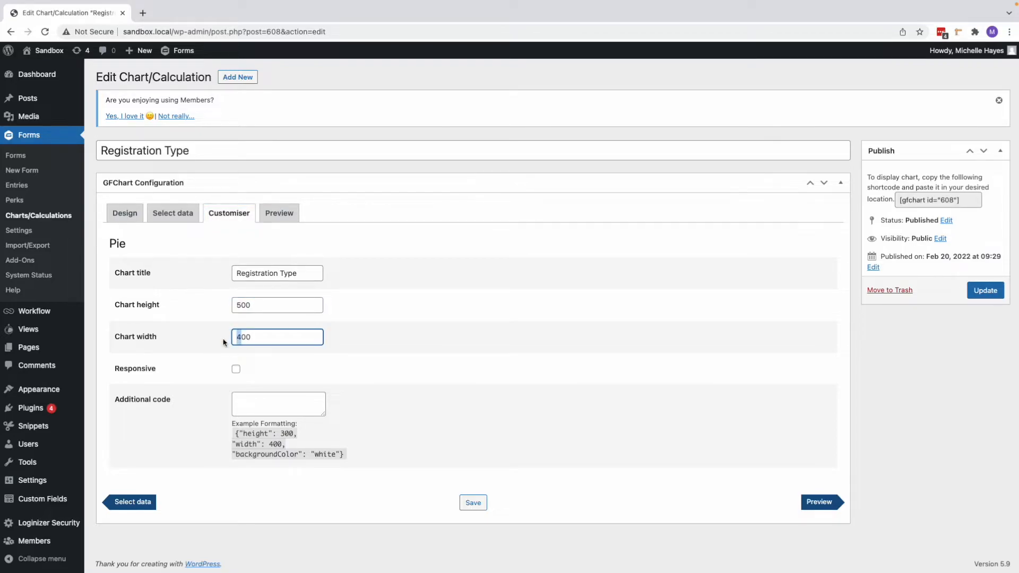
{"action": "type", "text": "8"}
{"action": "left_click", "coordinate": [827, 503]}
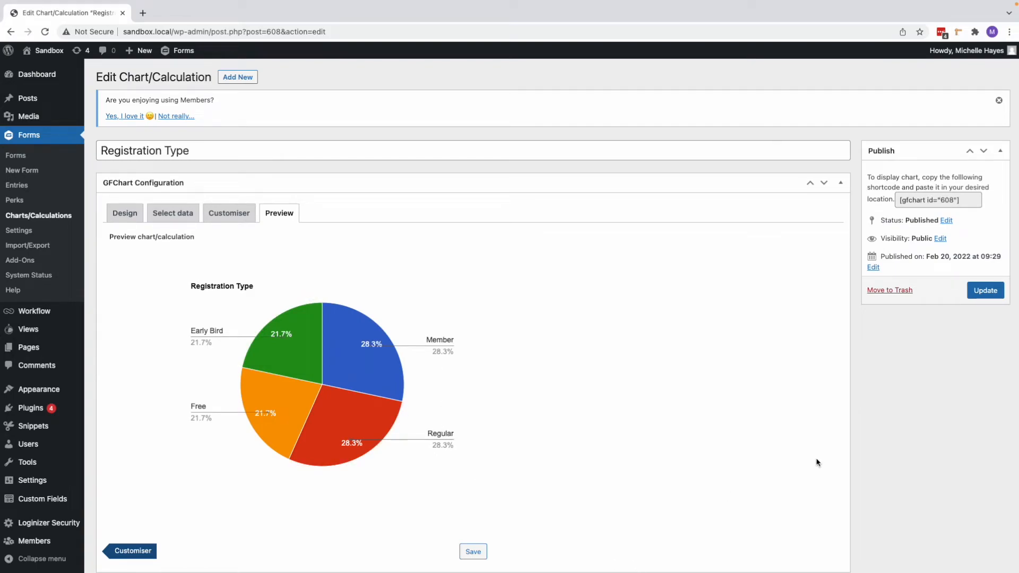
{"action": "left_click", "coordinate": [980, 289]}
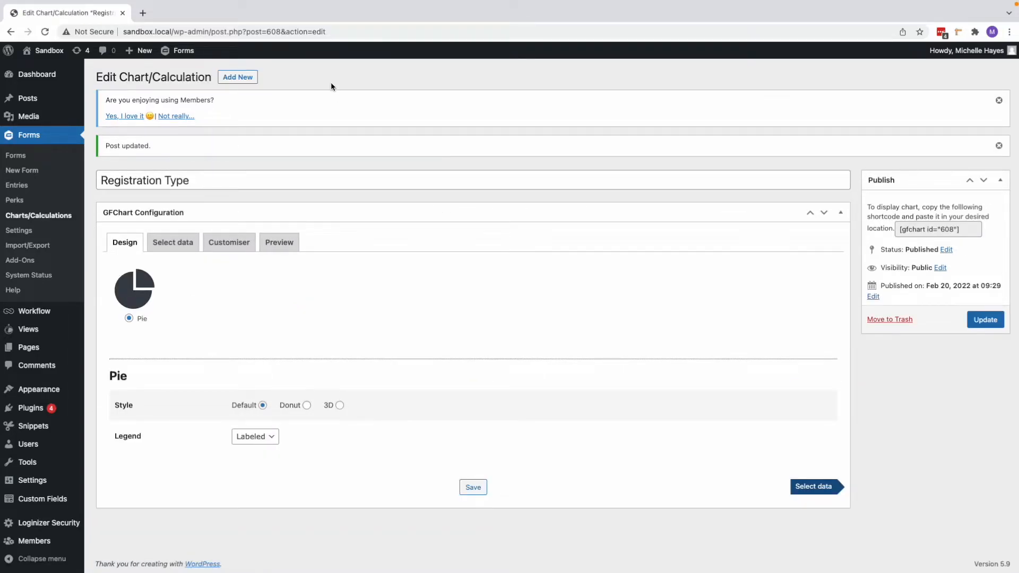
Step: Create a new chart titled "Member Type" with Conference Registrations as the source form
{"action": "left_click", "coordinate": [247, 80]}
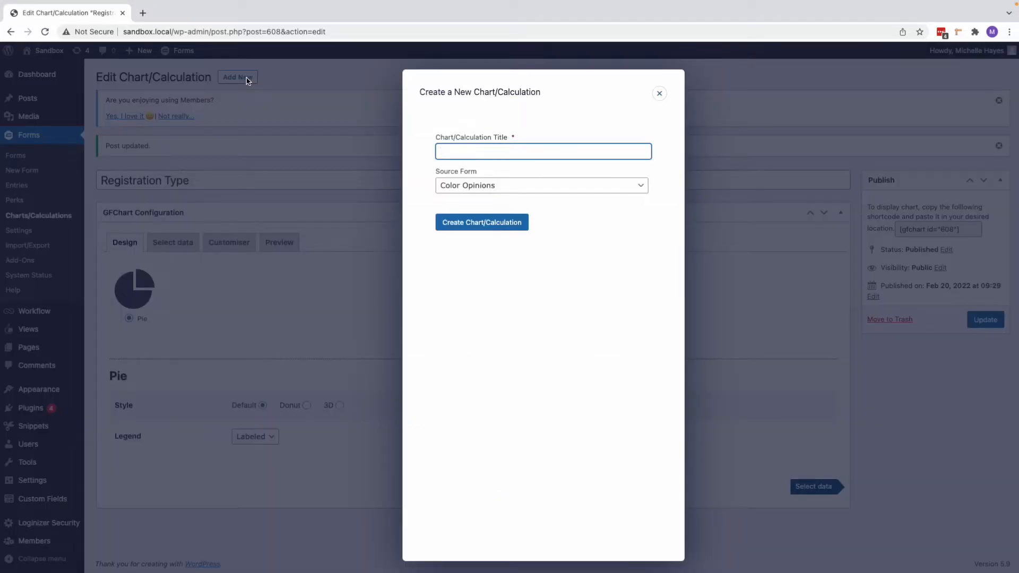
{"action": "type", "text": "Member Type"}
{"action": "left_click", "coordinate": [533, 187]}
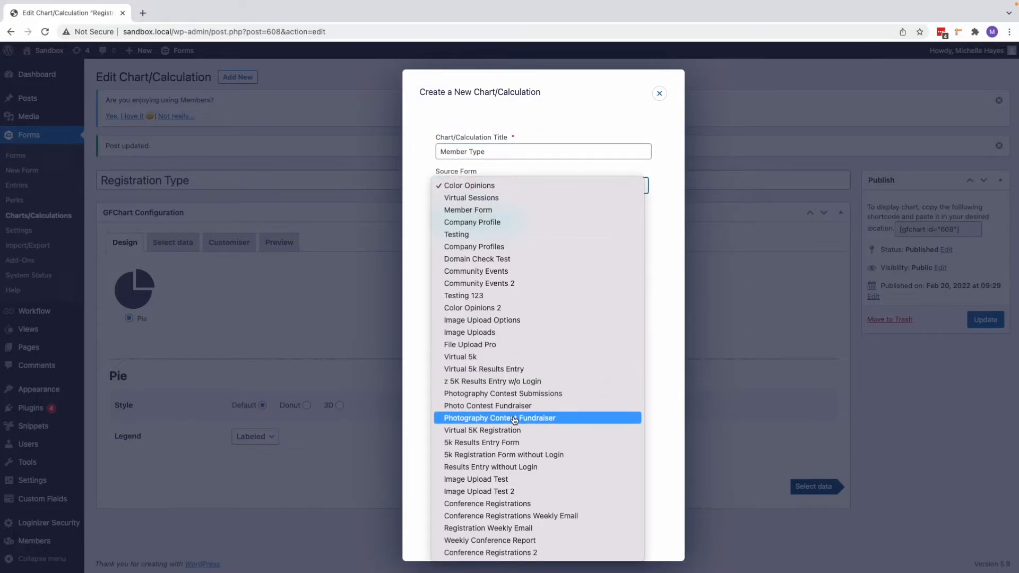
{"action": "left_click", "coordinate": [502, 507]}
{"action": "left_click", "coordinate": [479, 227]}
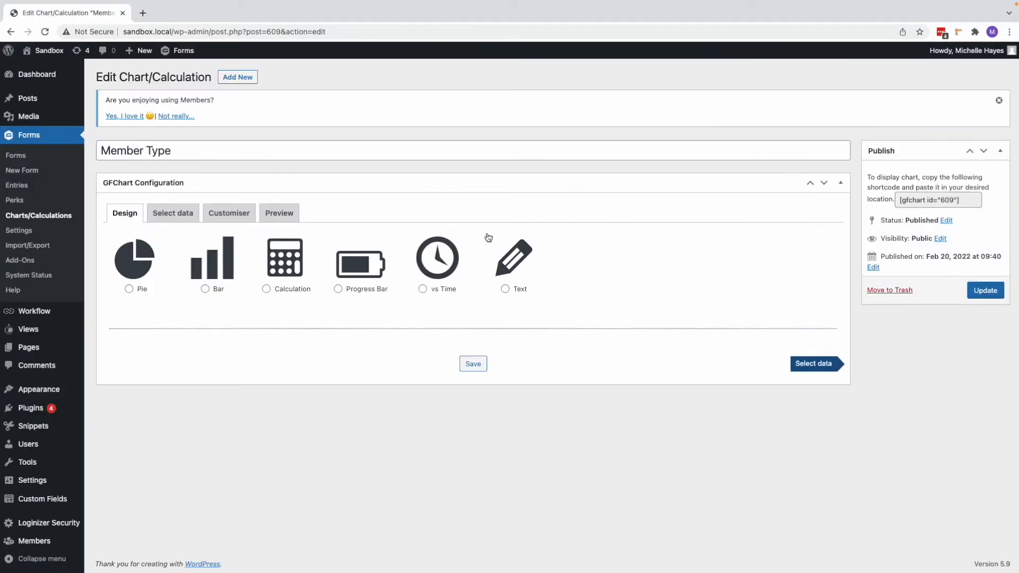
Step: Design the Member Type chart as a pie in the Donut style with a Labeled legend
{"action": "left_click", "coordinate": [129, 289]}
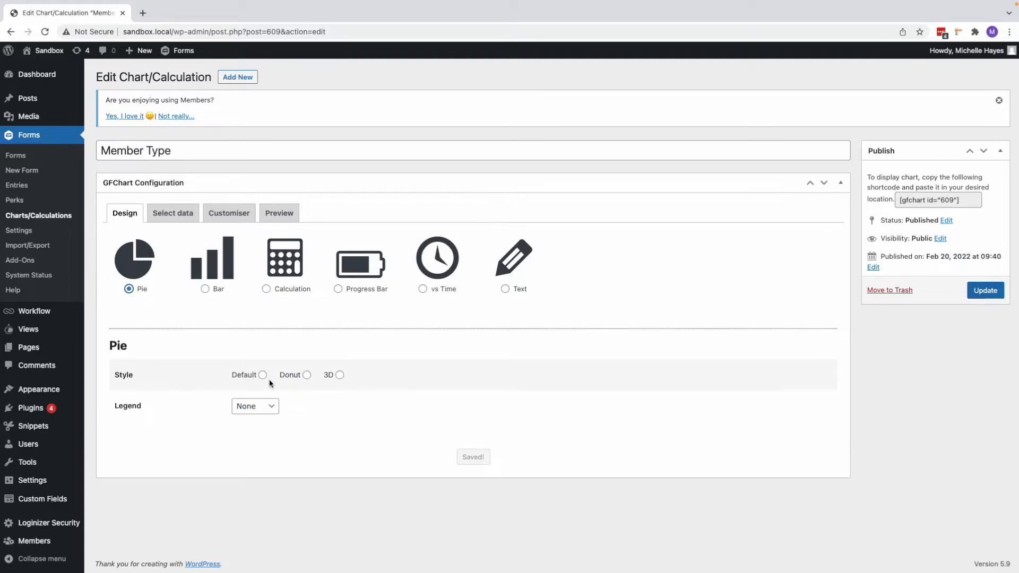
{"action": "left_click", "coordinate": [306, 375]}
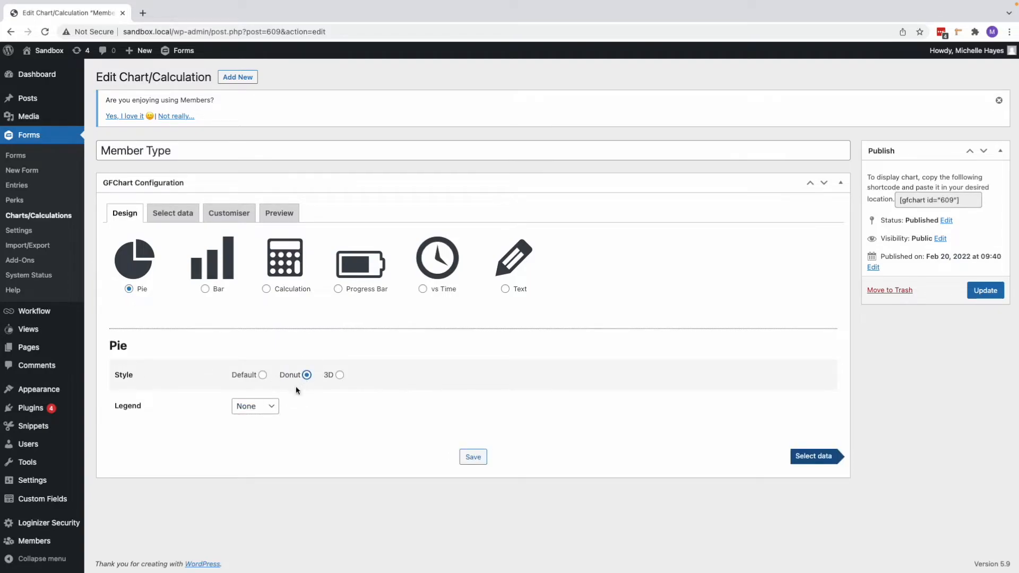
{"action": "left_click", "coordinate": [253, 408]}
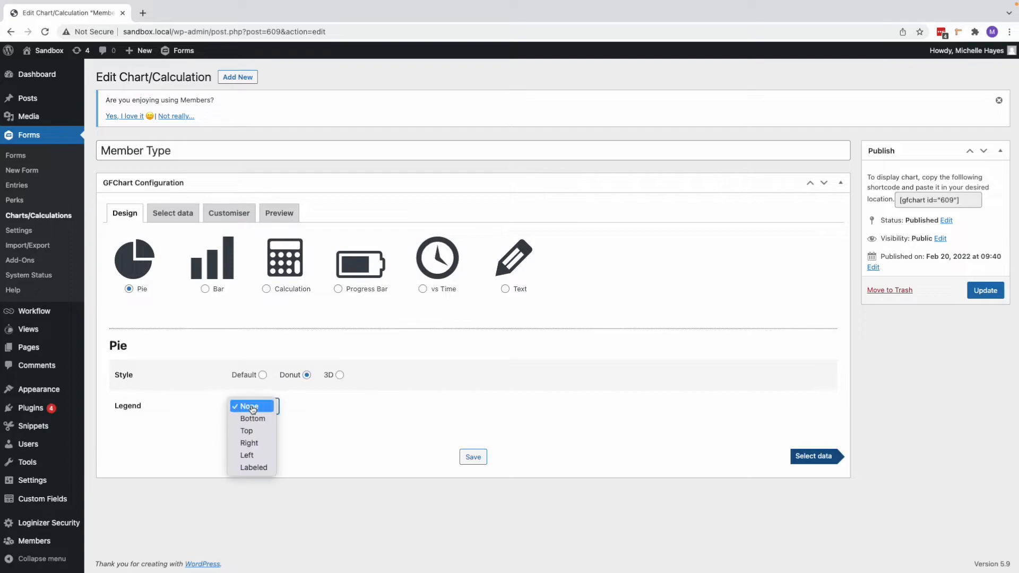
{"action": "left_click", "coordinate": [257, 468]}
{"action": "left_click", "coordinate": [819, 457]}
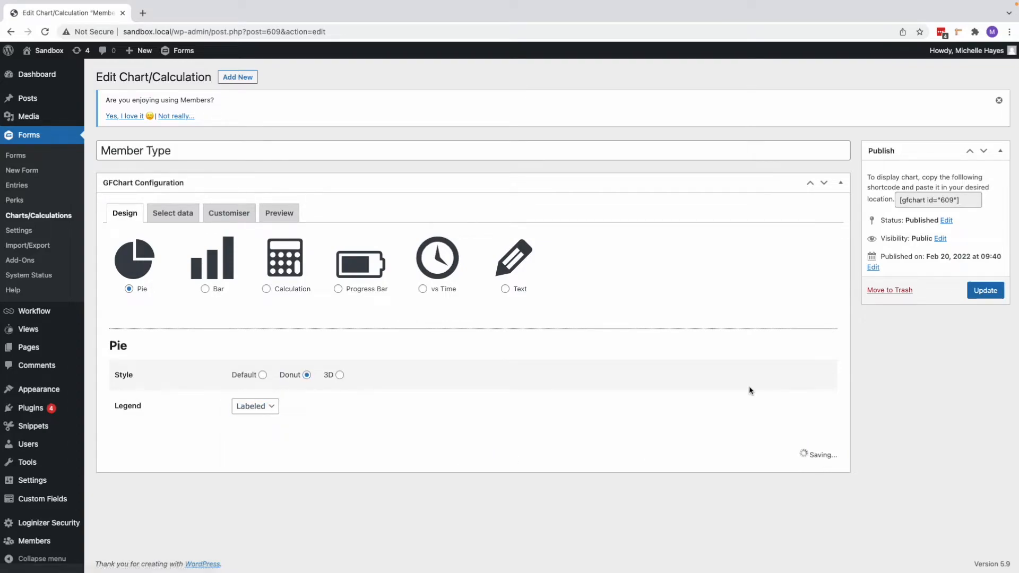
Step: Choose Membership as the data field for the Member Type chart and continue to its customisation settings
{"action": "left_click", "coordinate": [282, 310]}
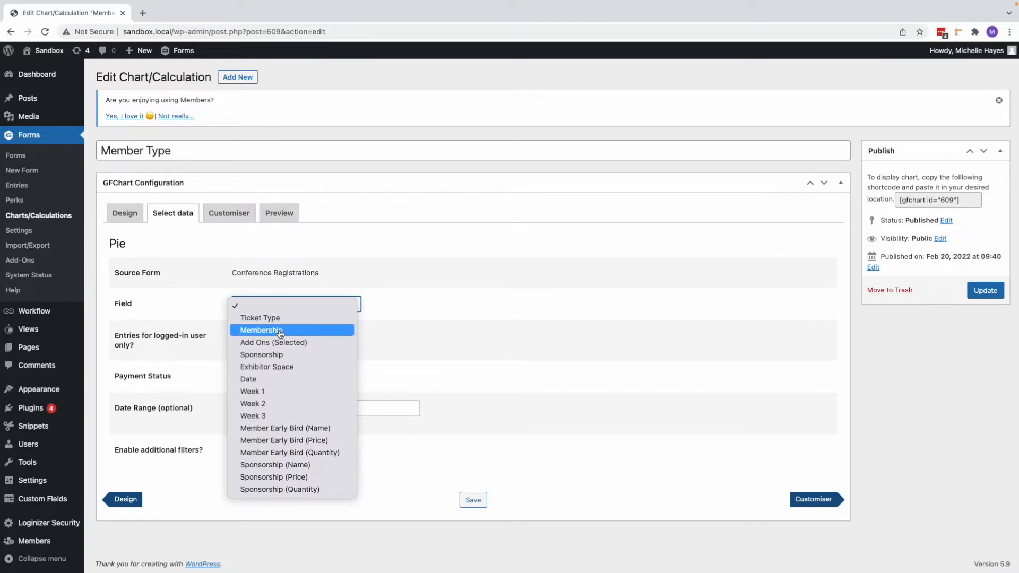
{"action": "left_click", "coordinate": [280, 331]}
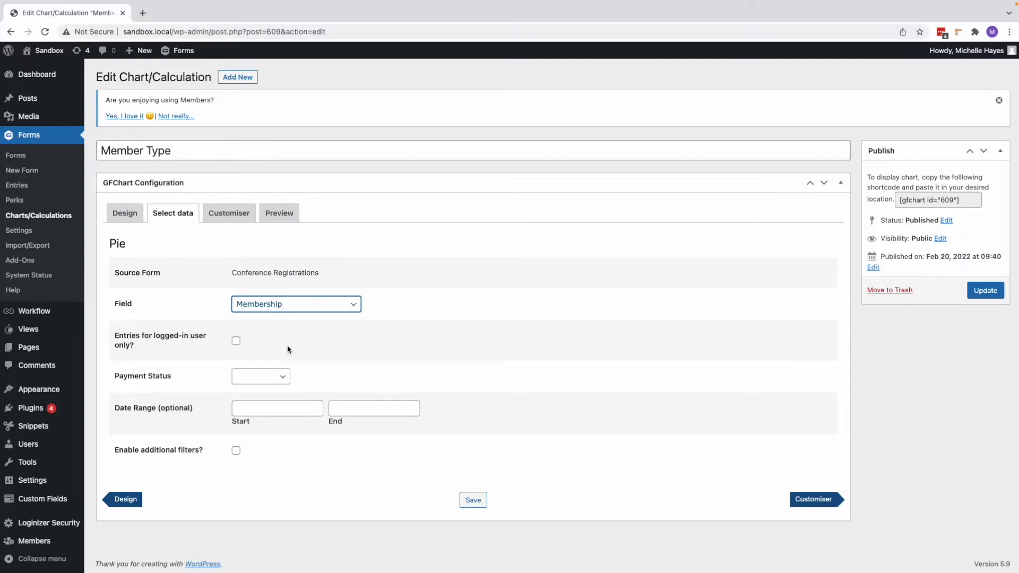
{"action": "left_click", "coordinate": [807, 502]}
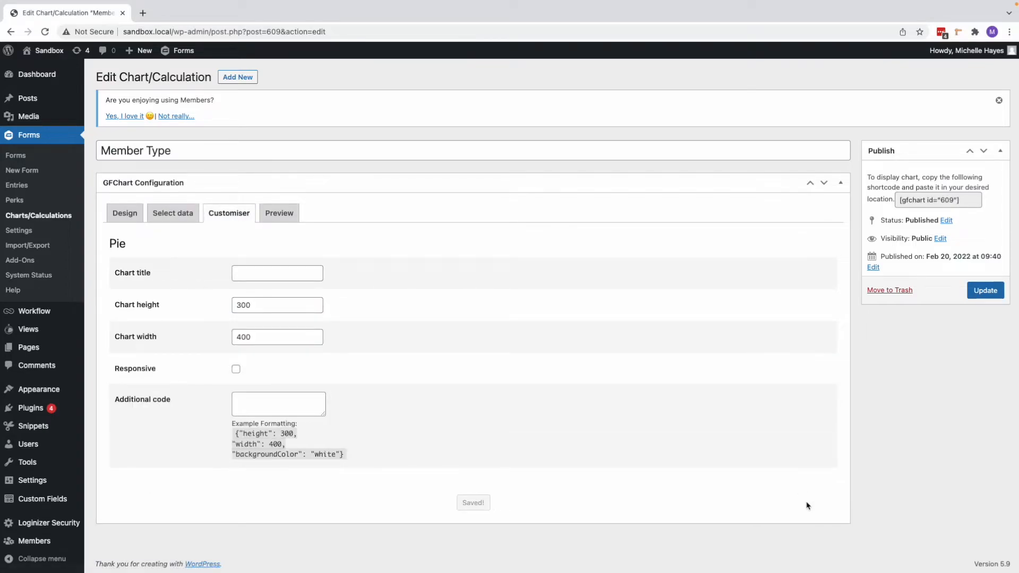
Step: Give the donut chart the title "Member vs Non-Member Registrations"
{"action": "left_click", "coordinate": [291, 275]}
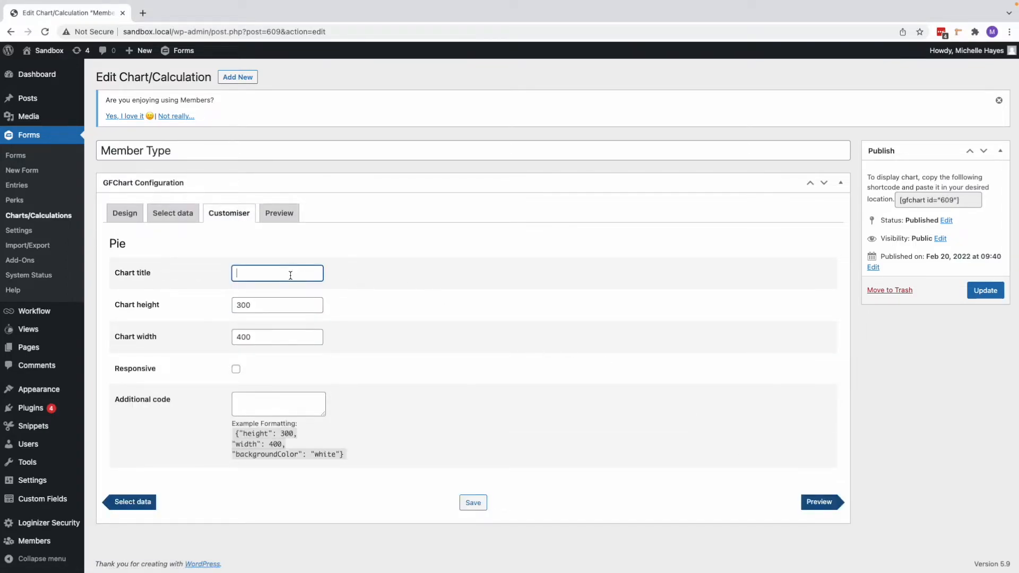
{"action": "type", "text": "Member vs"}
{"action": "type", "text": " Non-Member"}
{"action": "type", "text": " Registr"}
{"action": "type", "text": "ations"}
Step: Make the donut chart 500 high, 800 wide and responsive, check its preview and update the chart
{"action": "left_click_drag", "start_coordinate": [241, 305], "coordinate": [231, 340]}
{"action": "type", "text": "5"}
{"action": "type", "text": "8"}
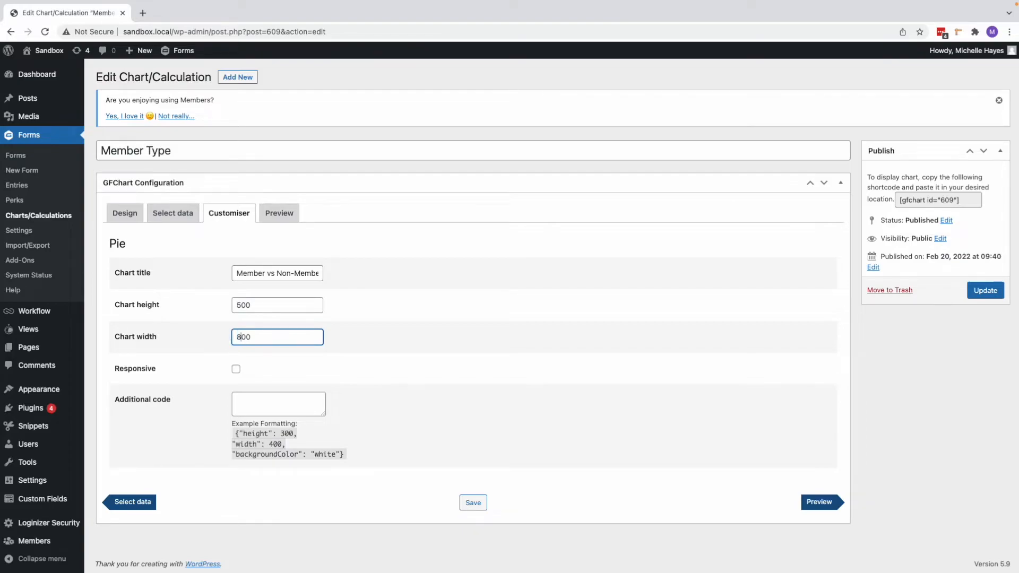
{"action": "left_click", "coordinate": [236, 370]}
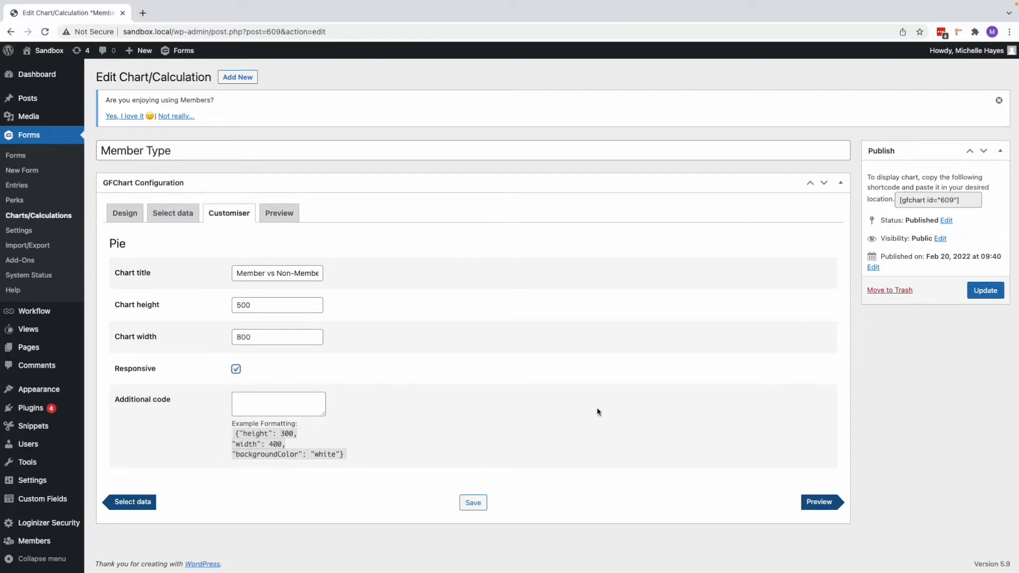
{"action": "left_click", "coordinate": [819, 502]}
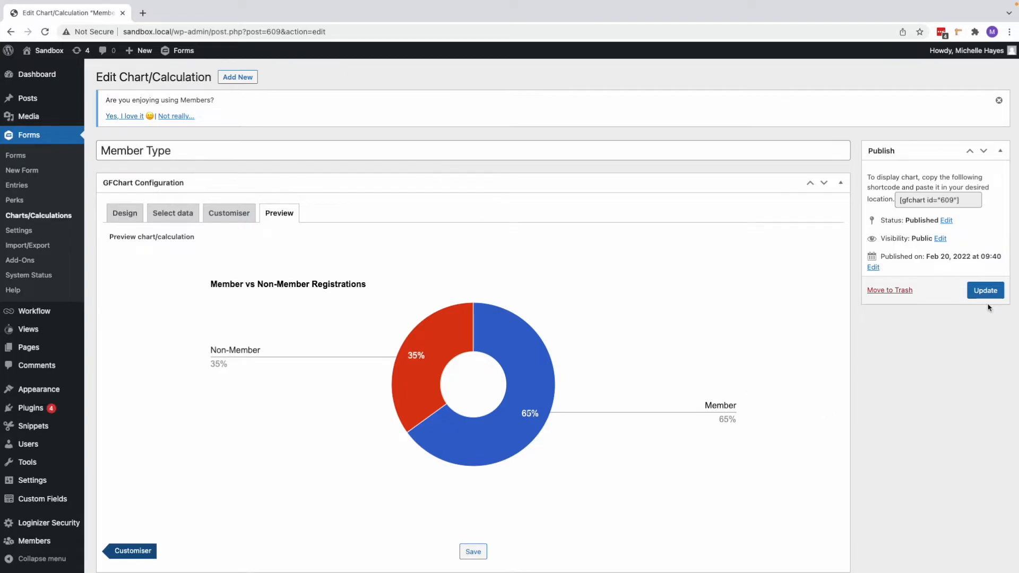
{"action": "left_click", "coordinate": [981, 291]}
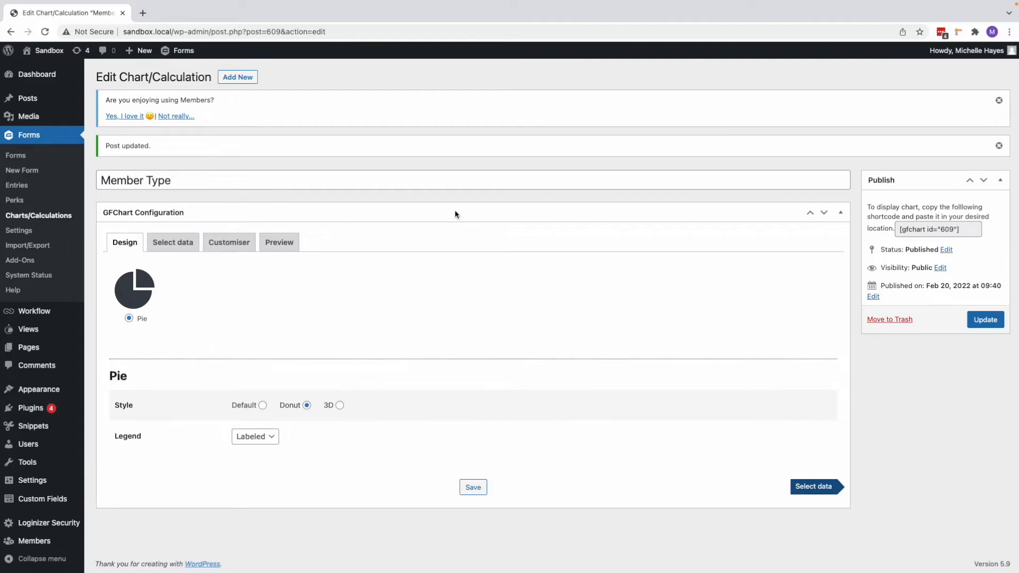
Step: Create a new chart titled "Add Ons" with Conference Registrations as the source form
{"action": "left_click", "coordinate": [239, 78]}
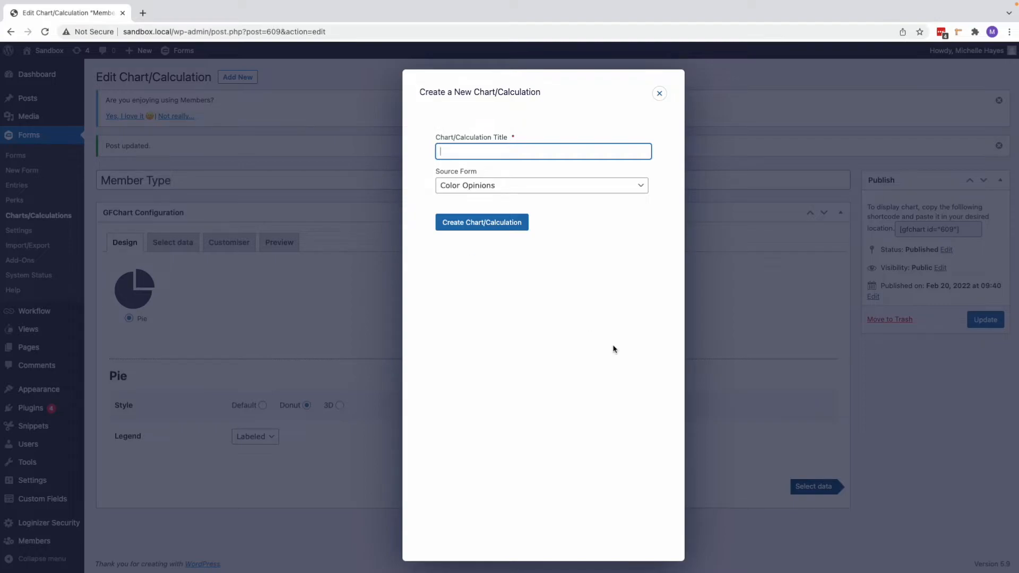
{"action": "type", "text": "Add On"}
{"action": "left_click", "coordinate": [491, 185]}
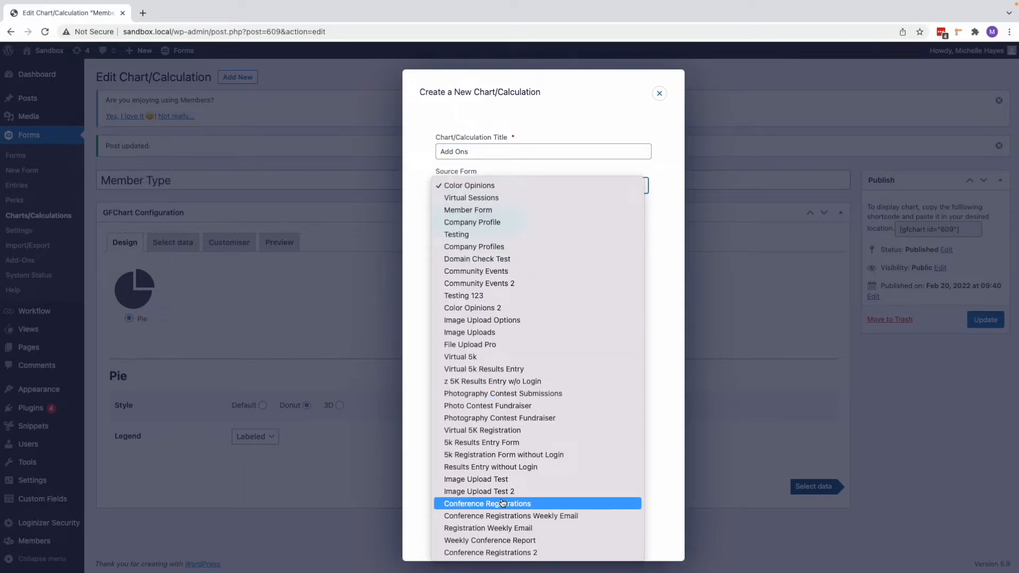
{"action": "left_click", "coordinate": [515, 503]}
{"action": "left_click", "coordinate": [457, 223]}
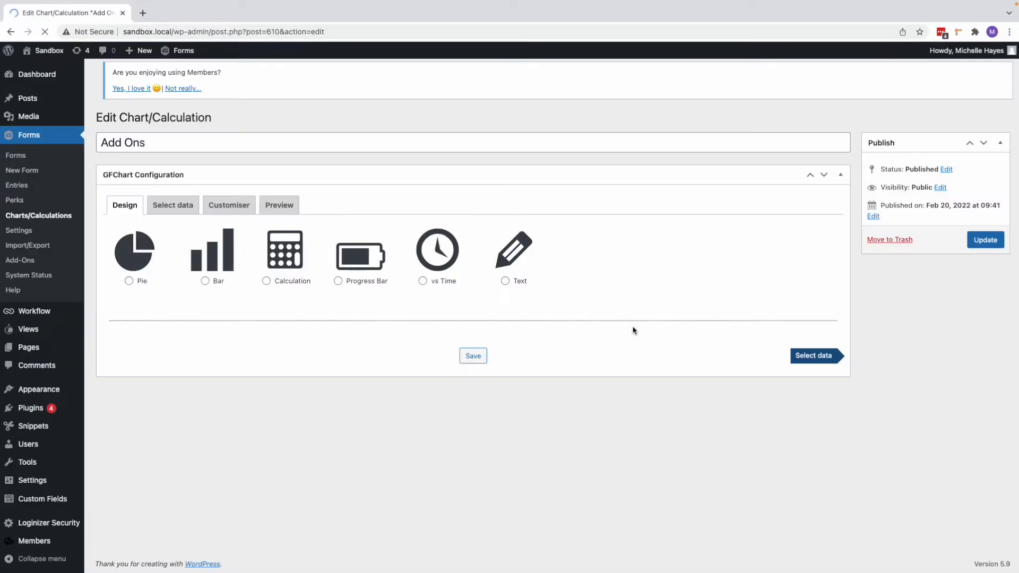
Step: Design the Add Ons chart as a bar chart with horizontal orientation and proceed to its data selection
{"action": "left_click", "coordinate": [205, 288]}
{"action": "left_click", "coordinate": [322, 374]}
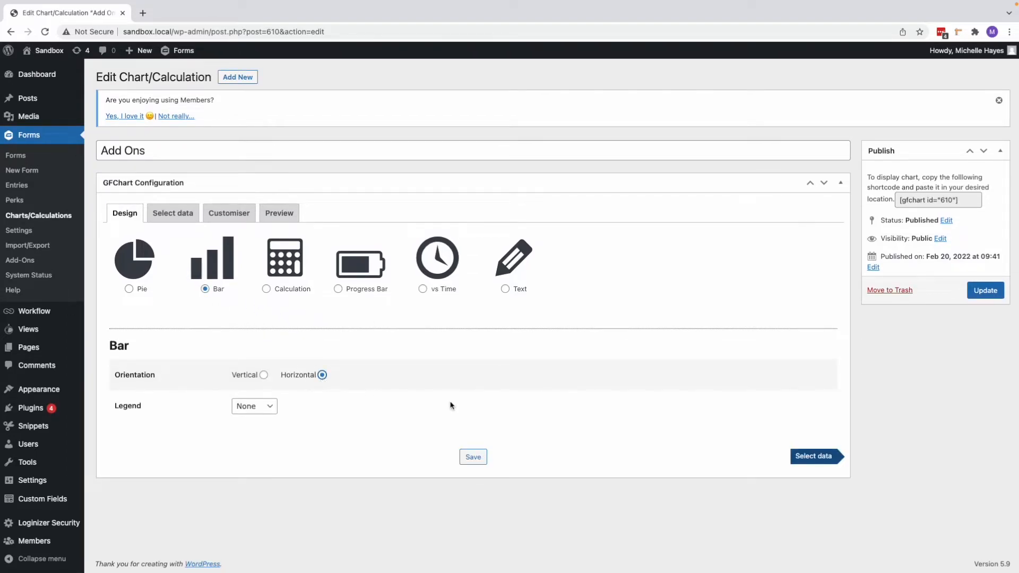
{"action": "left_click", "coordinate": [833, 460]}
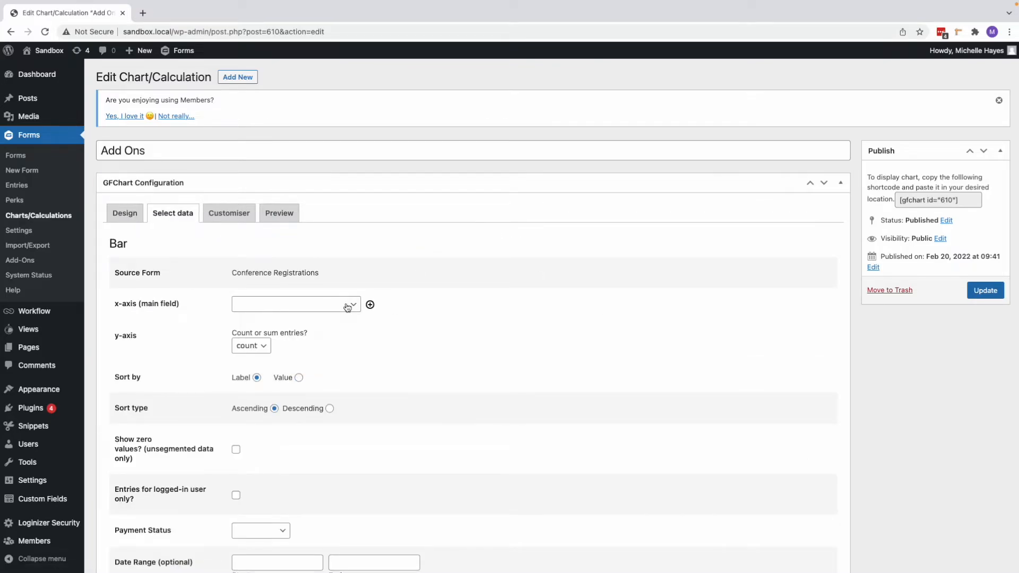
Step: Use Add Ons (Selected) as the bar chart's x-axis main field and keep count for the y-axis
{"action": "left_click", "coordinate": [351, 305]}
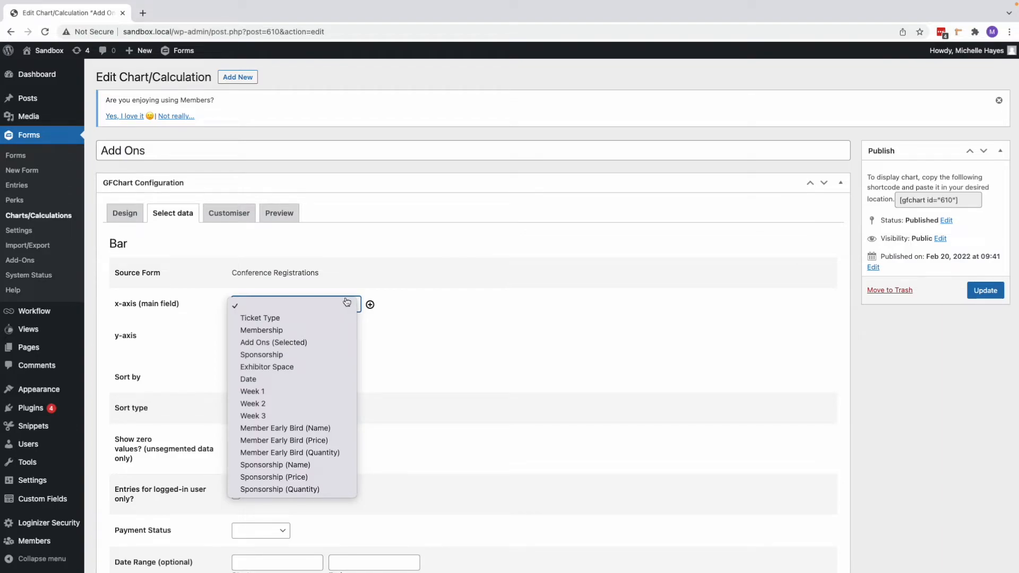
{"action": "left_click", "coordinate": [292, 346]}
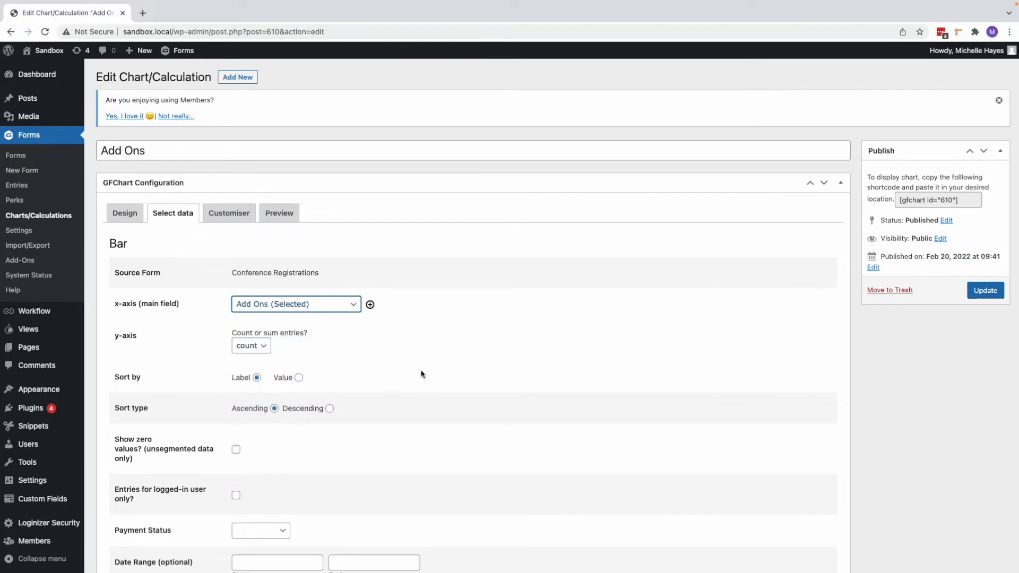
{"action": "left_click", "coordinate": [262, 347]}
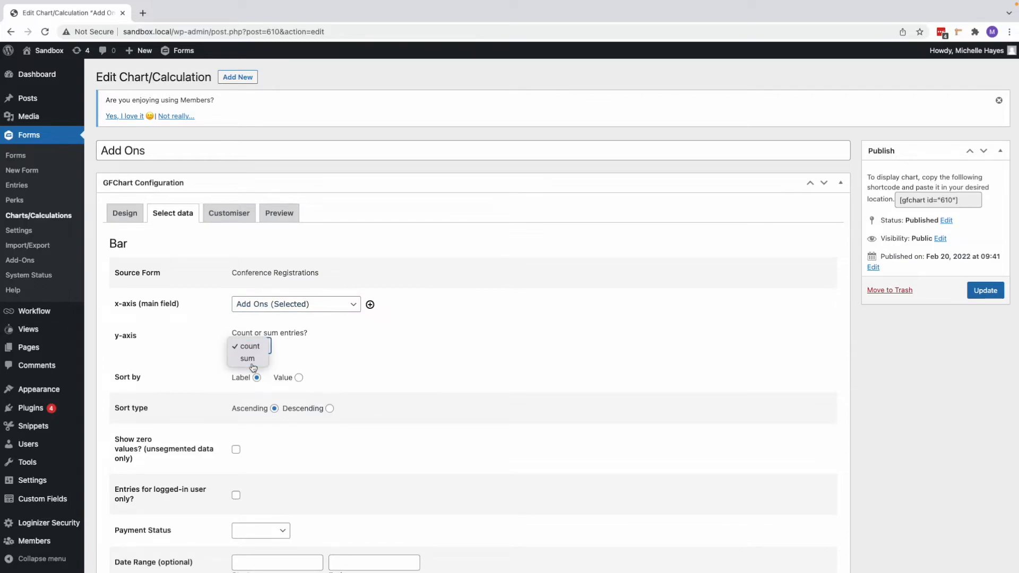
{"action": "left_click", "coordinate": [254, 352]}
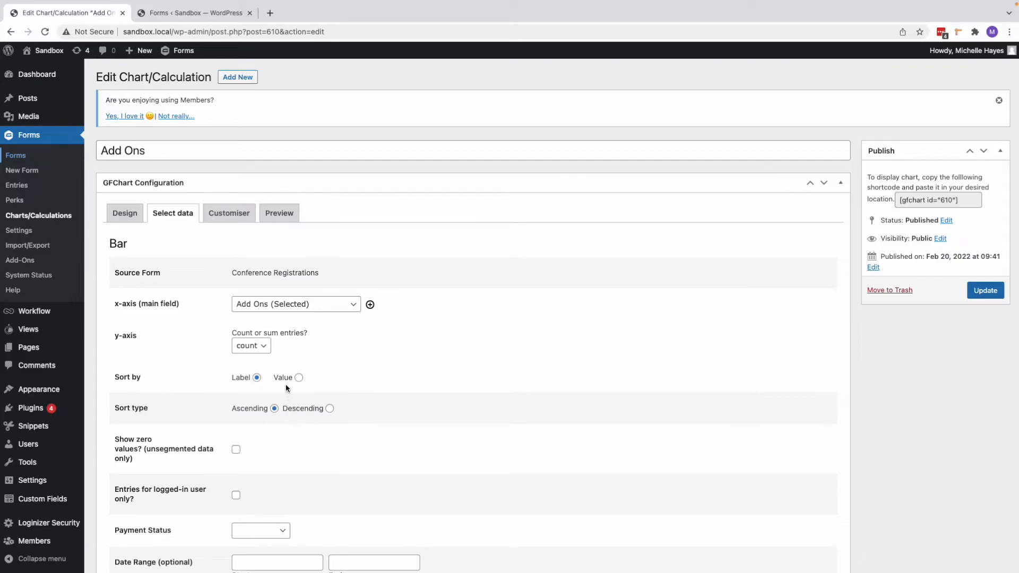
Step: In the Conference Registrations 2 form, show values for the Add Ons choices, prefix them with 1 and 2, and return to the Add Ons chart
{"action": "left_click", "coordinate": [167, 15]}
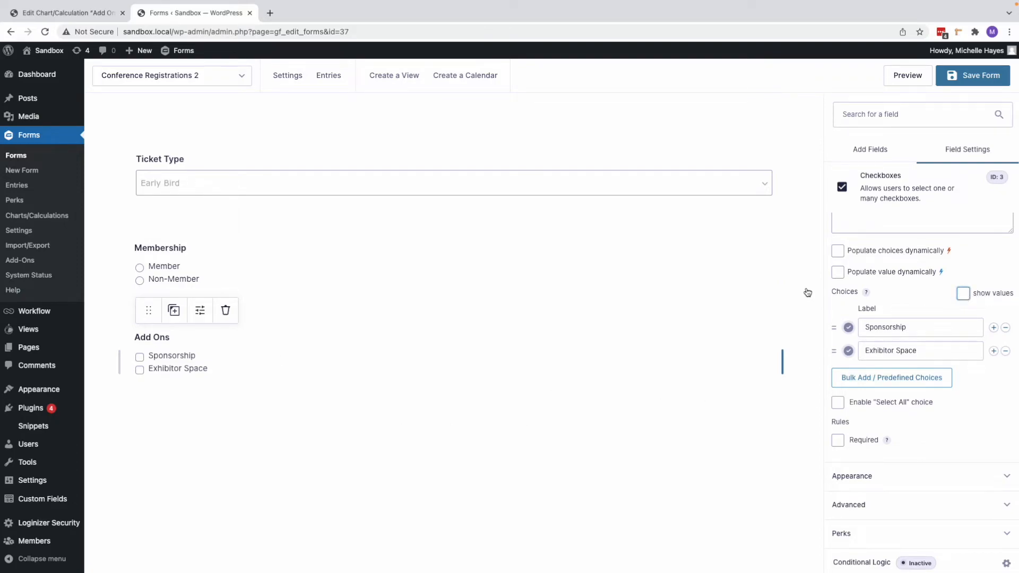
{"action": "left_click", "coordinate": [199, 360]}
{"action": "left_click", "coordinate": [963, 293]}
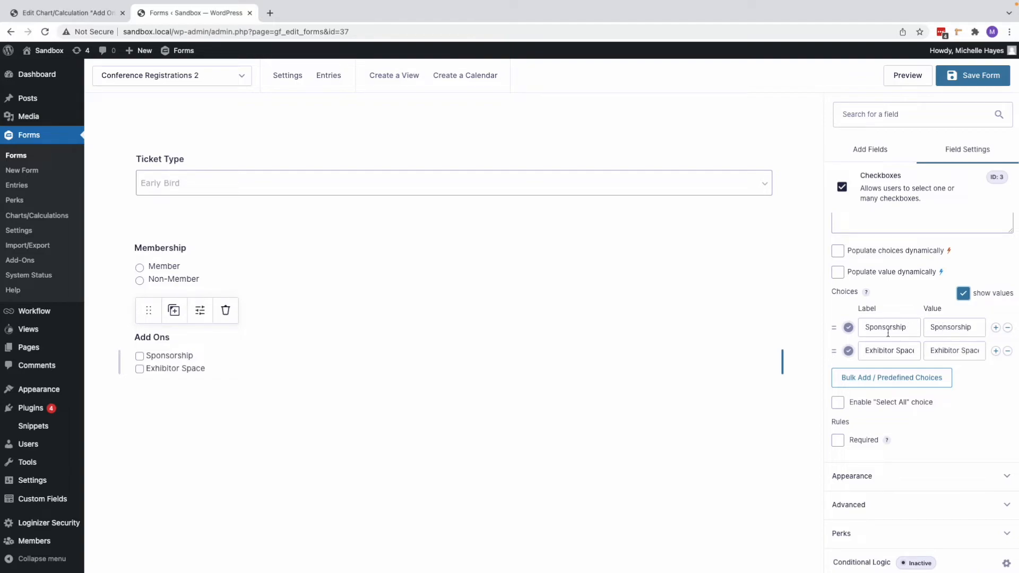
{"action": "left_click", "coordinate": [929, 328]}
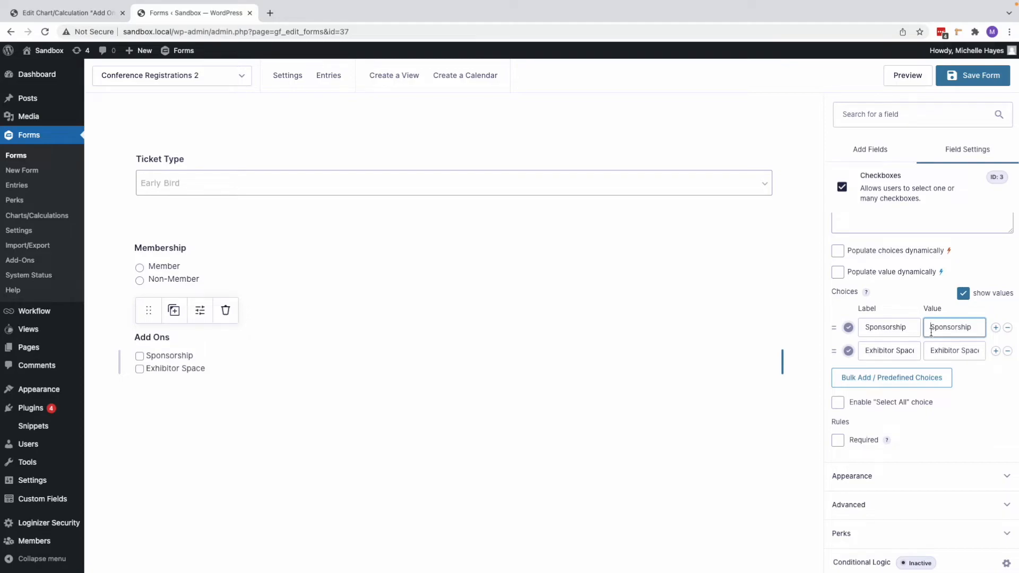
{"action": "type", "text": "1"}
{"action": "left_click", "coordinate": [948, 353]}
{"action": "type", "text": "2"}
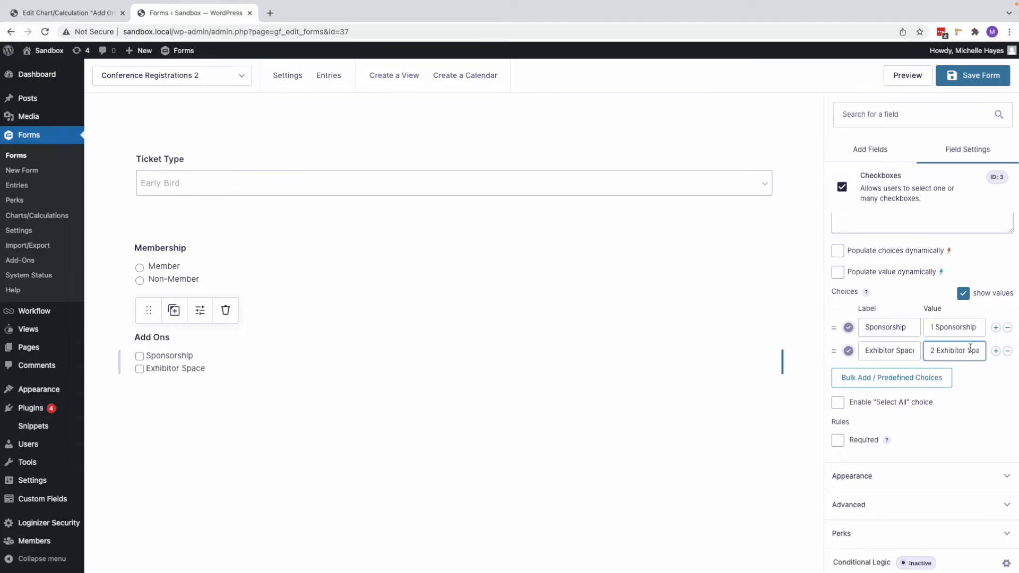
{"action": "left_click", "coordinate": [80, 12]}
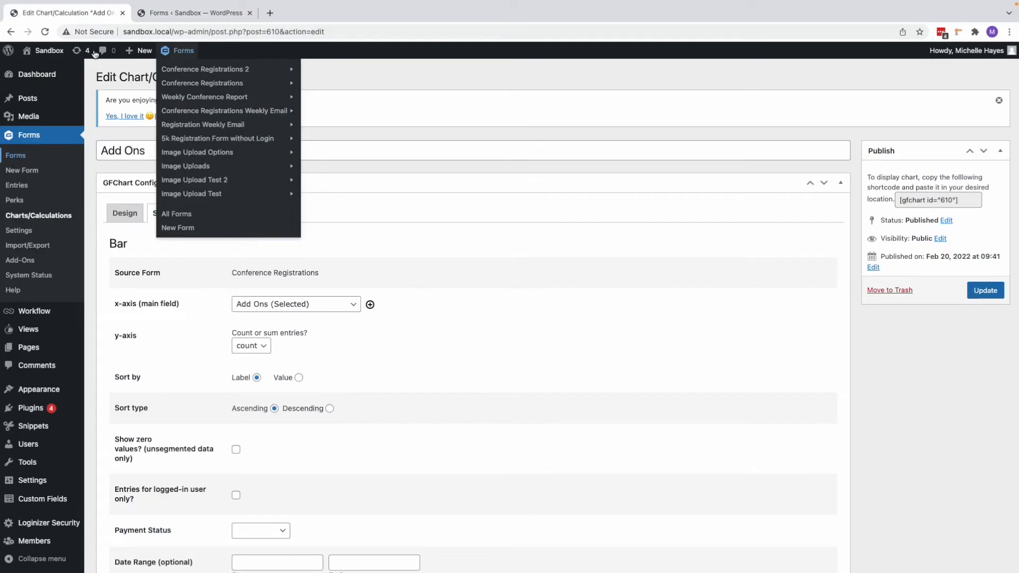
Step: Customise the Add Ons bar chart with a height of 500 and a width of 800, and preview it
{"action": "scroll", "coordinate": [590, 476], "scroll_direction": "down", "scroll_amount": 3}
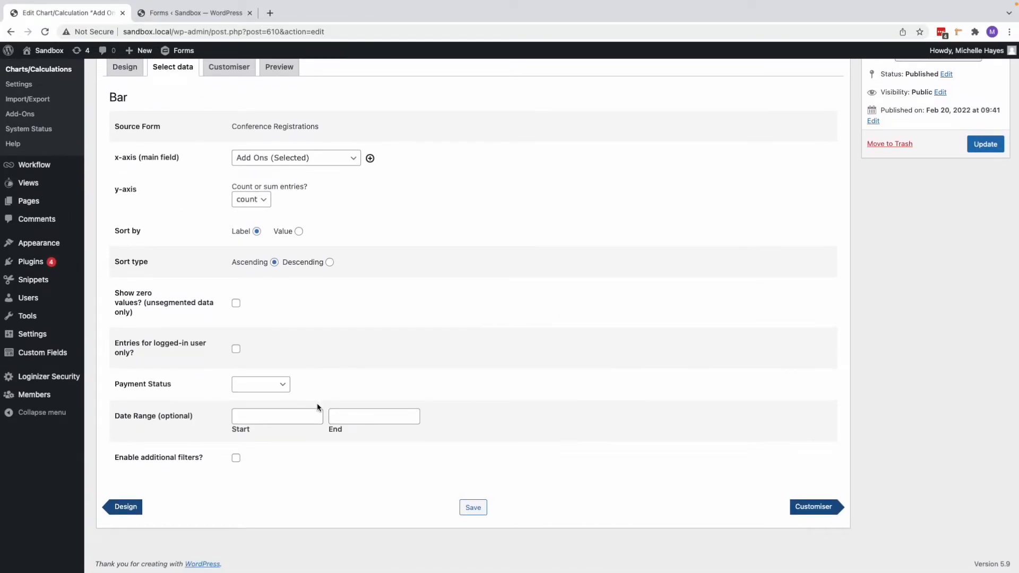
{"action": "left_click", "coordinate": [812, 508]}
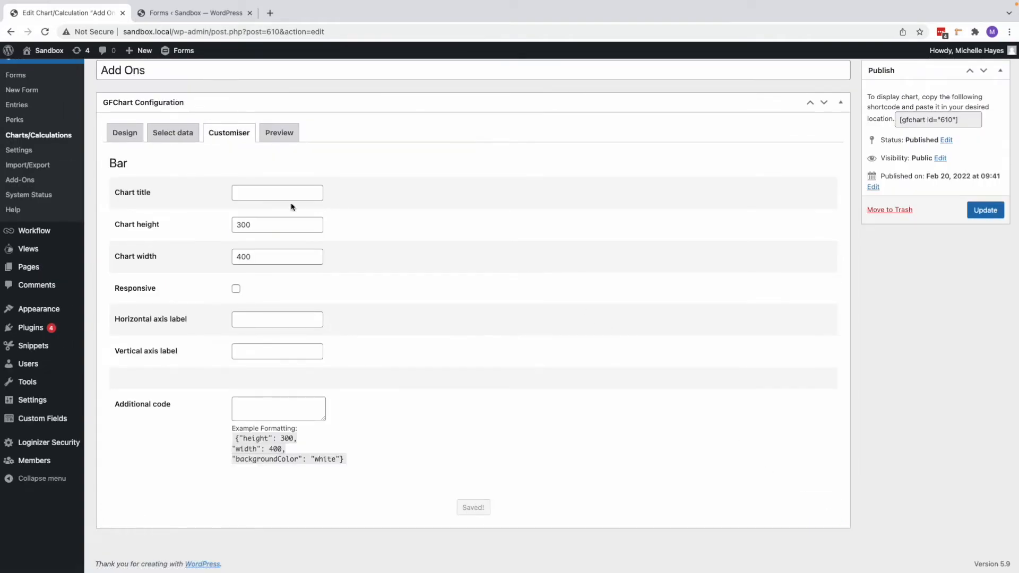
{"action": "left_click_drag", "start_coordinate": [242, 226], "coordinate": [226, 260]}
{"action": "type", "text": "5"}
{"action": "type", "text": "8"}
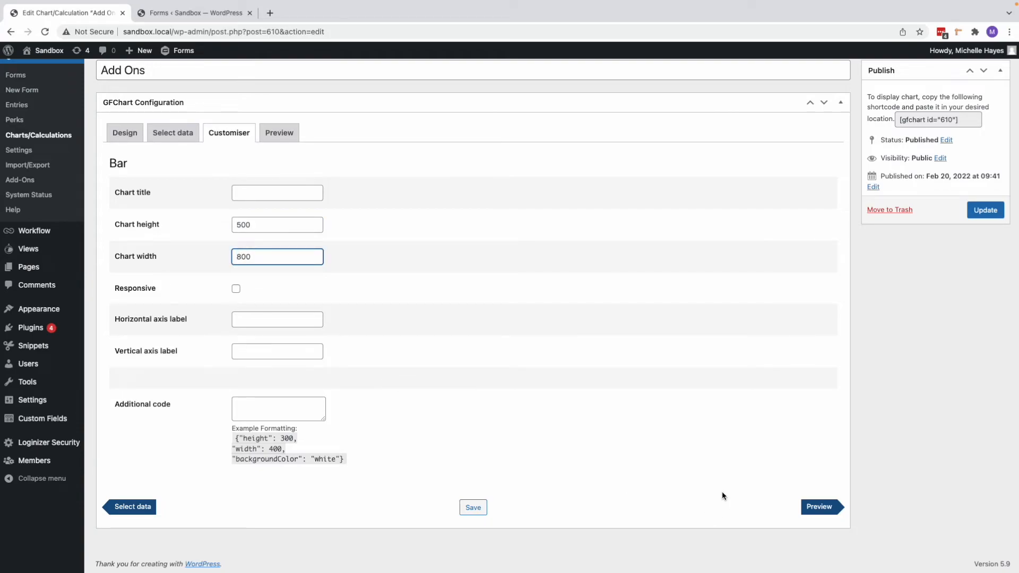
{"action": "left_click", "coordinate": [831, 508]}
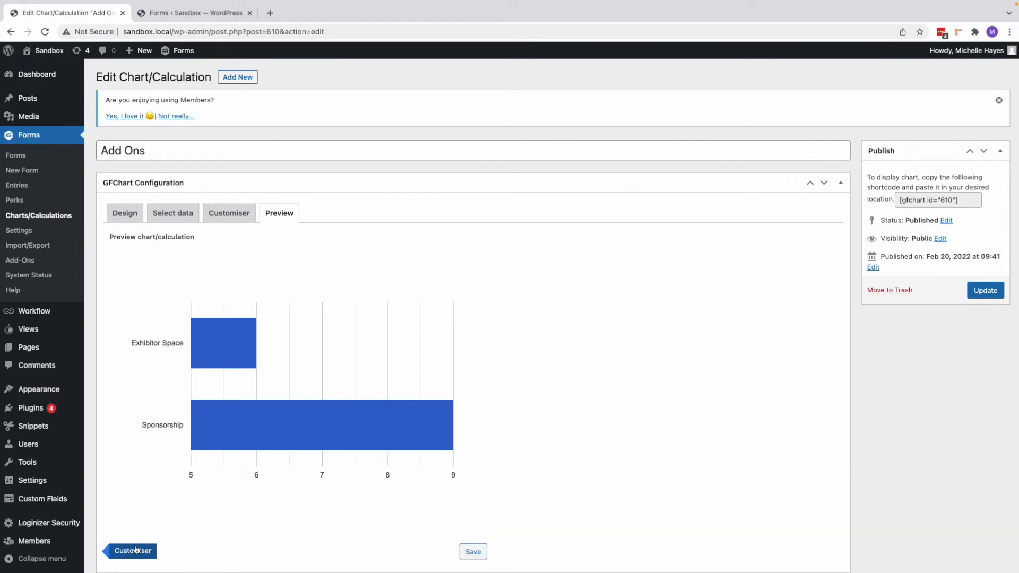
Step: Return to the chart's customisation settings and set the chart title to "Sponsor and Exhibitor Registrations"
{"action": "left_click", "coordinate": [135, 550]}
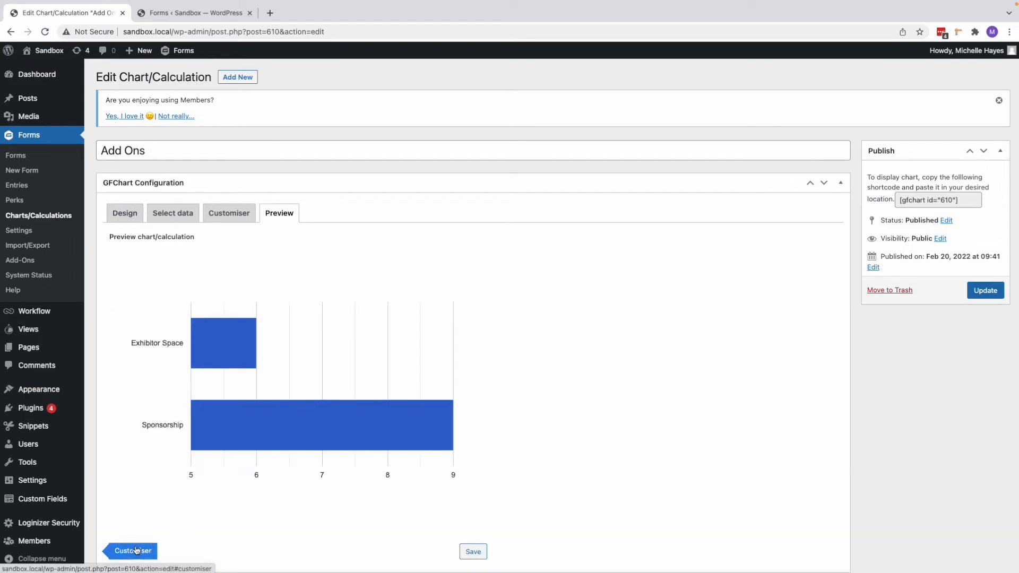
{"action": "scroll", "coordinate": [450, 337], "scroll_direction": "down", "scroll_amount": 2}
{"action": "type", "text": "Sponsor"}
{"action": "type", "text": " and Exhi"}
{"action": "type", "text": "bitor Registrations"}
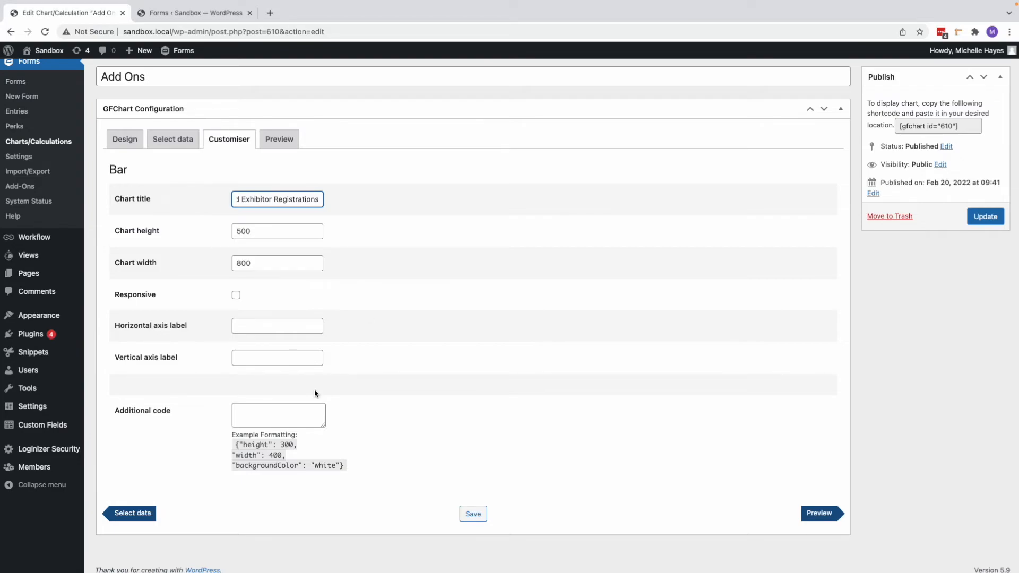
Step: Label the horizontal axis "Quantity" and the vertical axis "Add-On Type", and update the chart after previewing it
{"action": "left_click", "coordinate": [269, 325]}
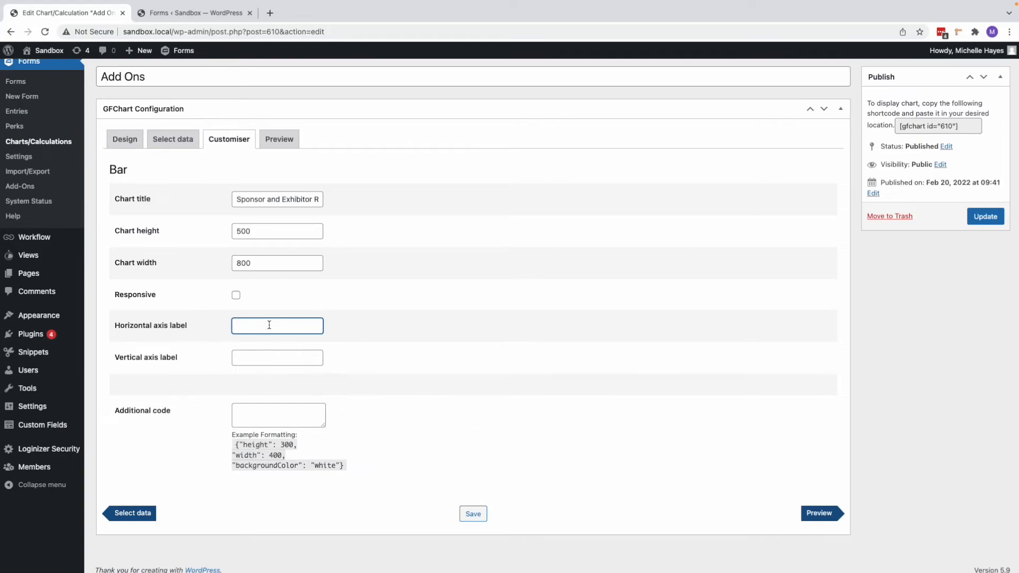
{"action": "type", "text": "Quanit"}
{"action": "type", "text": "tity"}
{"action": "left_click", "coordinate": [253, 361]}
{"action": "type", "text": "Add-On Type"}
{"action": "scroll", "coordinate": [378, 438], "scroll_direction": "down", "scroll_amount": 1}
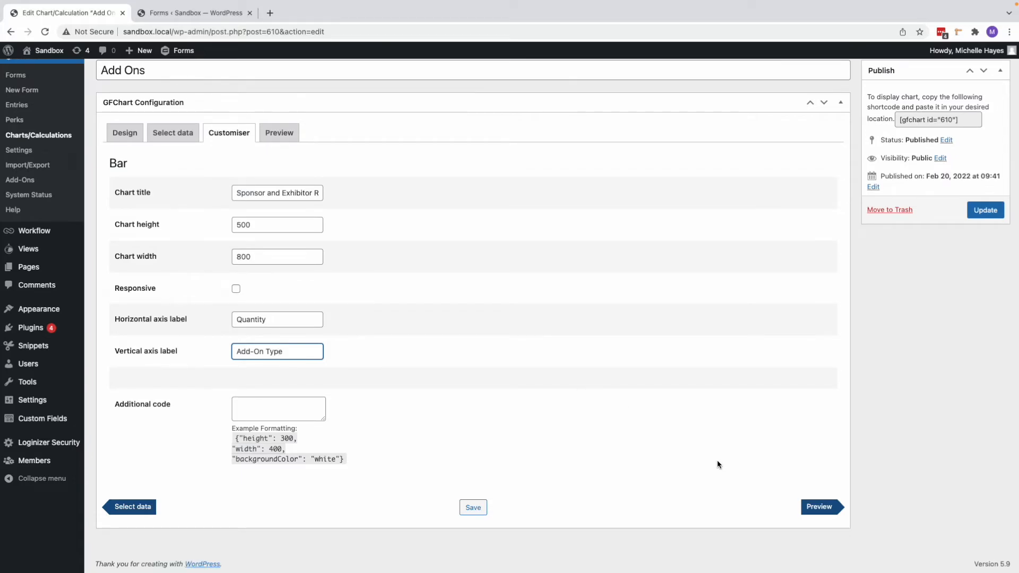
{"action": "left_click", "coordinate": [828, 509]}
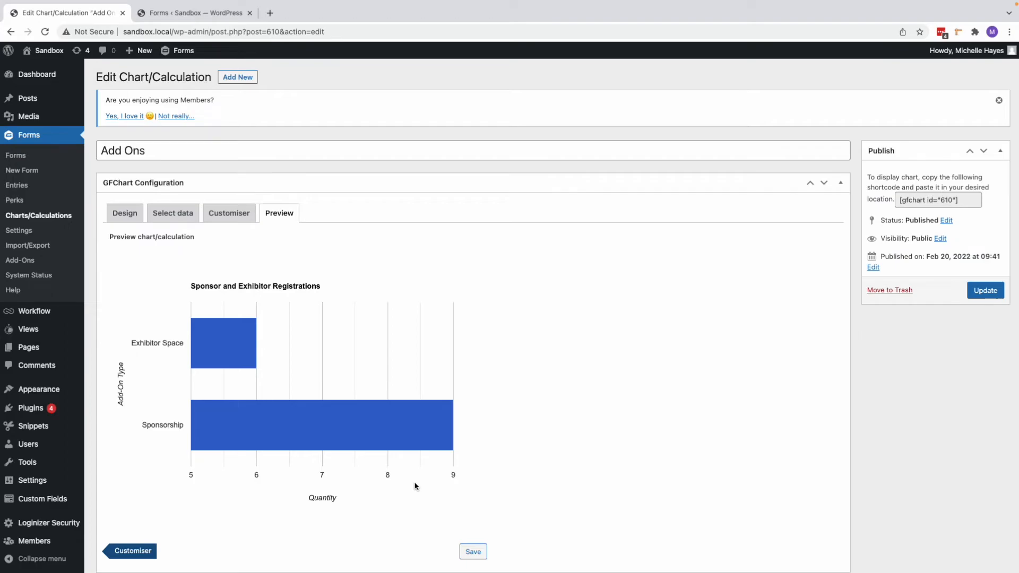
{"action": "left_click", "coordinate": [984, 291]}
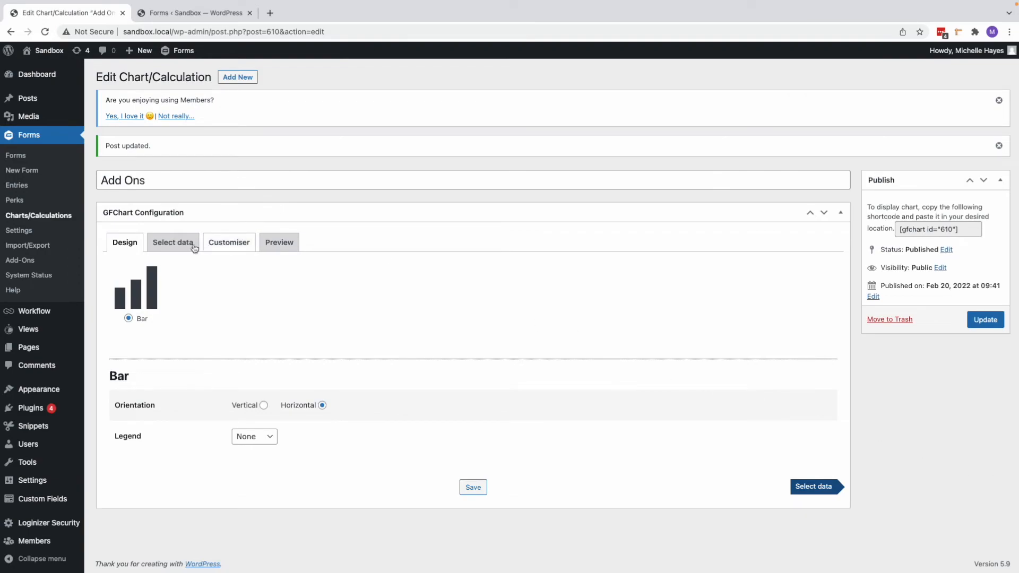
Step: Review the Add Ons chart's data selection settings, including the calendar for the optional date range's start
{"action": "left_click", "coordinate": [172, 243]}
{"action": "scroll", "coordinate": [518, 419], "scroll_direction": "down", "scroll_amount": 3}
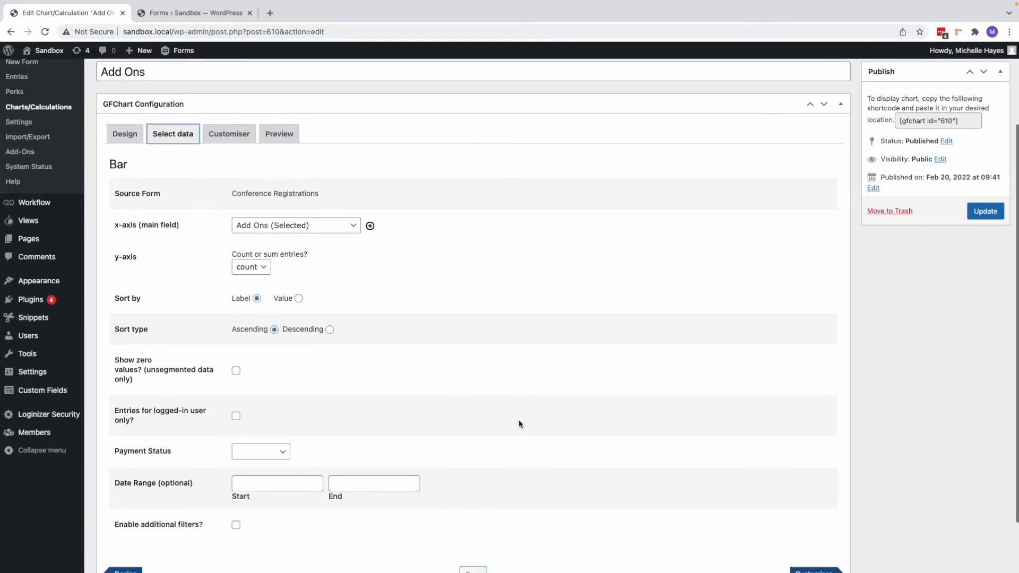
{"action": "scroll", "coordinate": [518, 423], "scroll_direction": "down", "scroll_amount": 1}
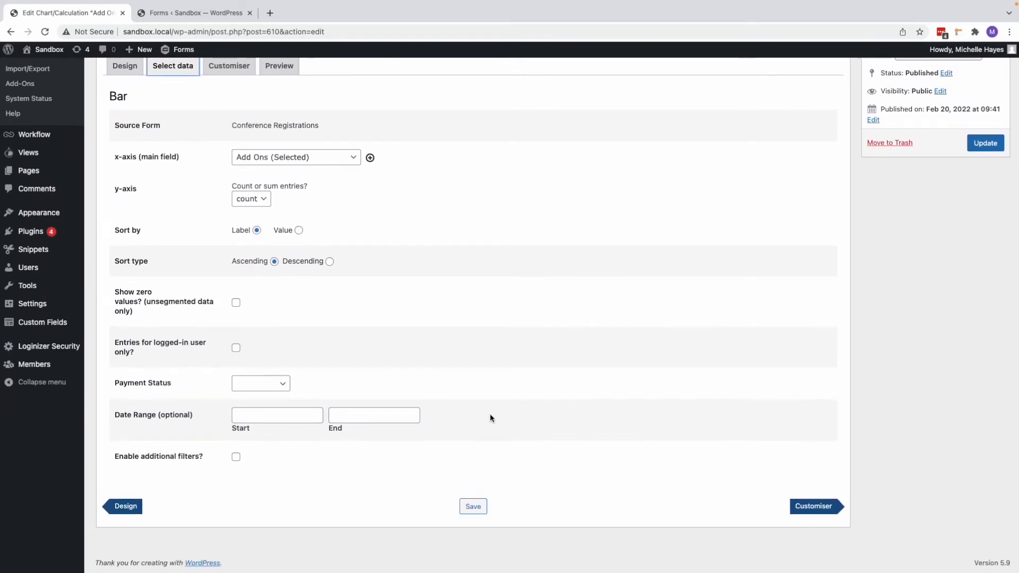
{"action": "left_click", "coordinate": [249, 416]}
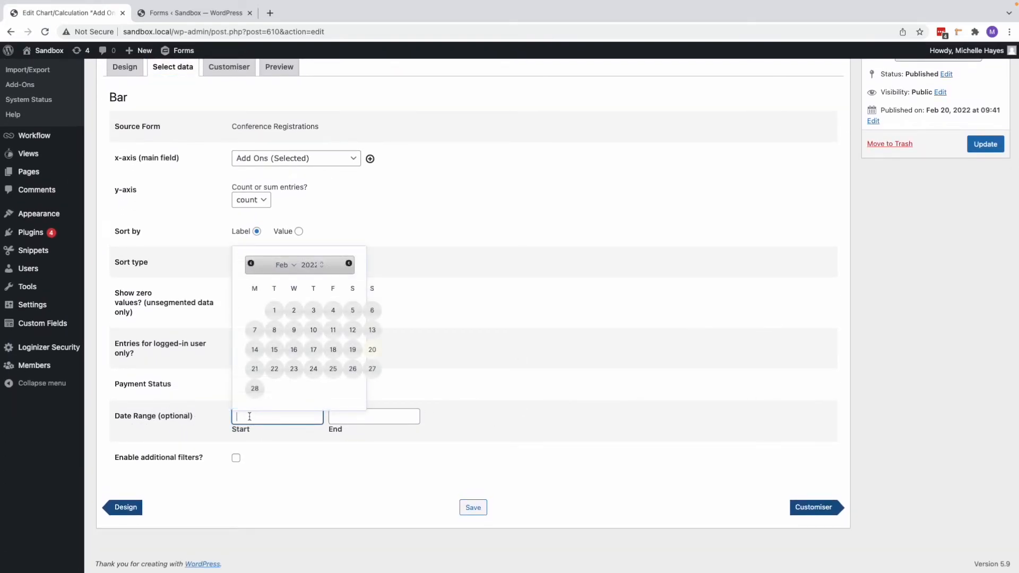
{"action": "left_click", "coordinate": [495, 416]}
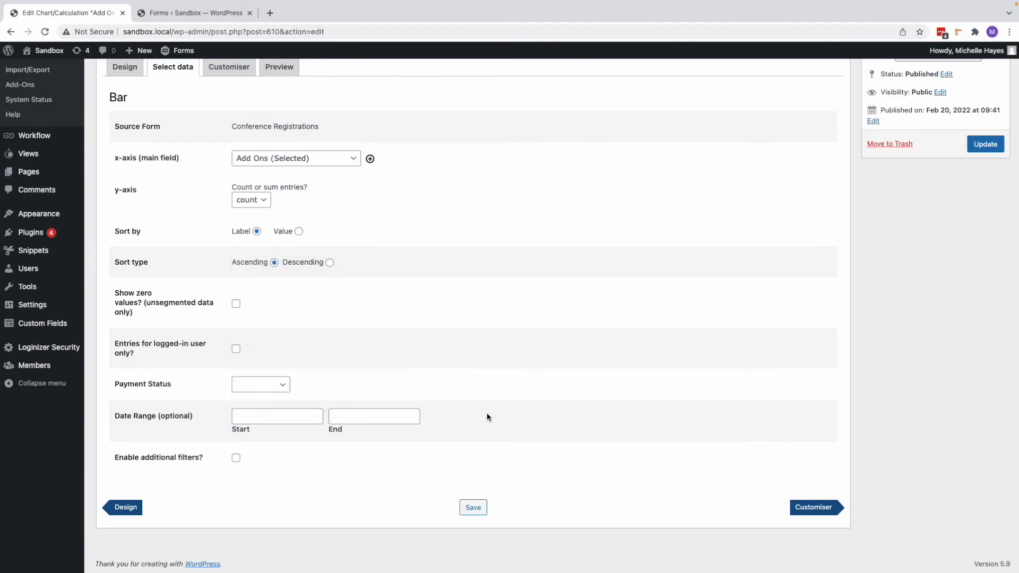
{"action": "left_click", "coordinate": [255, 417]}
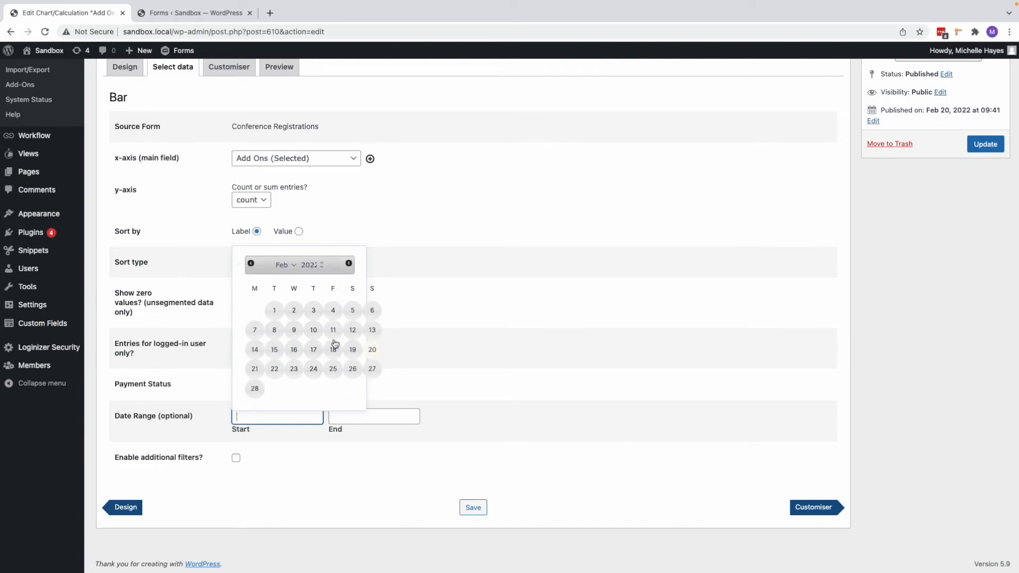
{"action": "left_click", "coordinate": [483, 476]}
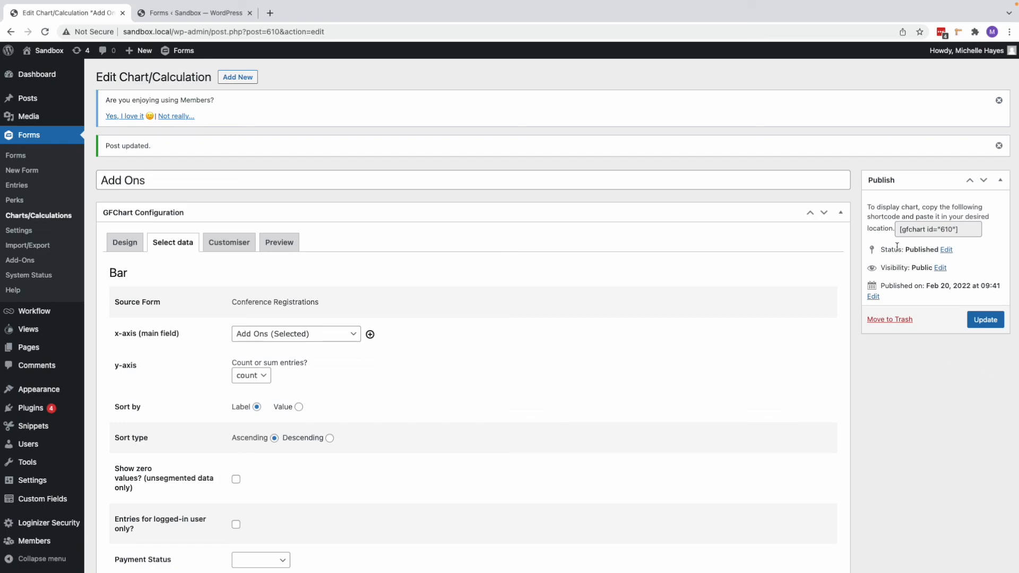
Step: Select the Add Ons chart's complete display shortcode in its publishing details
{"action": "left_click", "coordinate": [966, 230]}
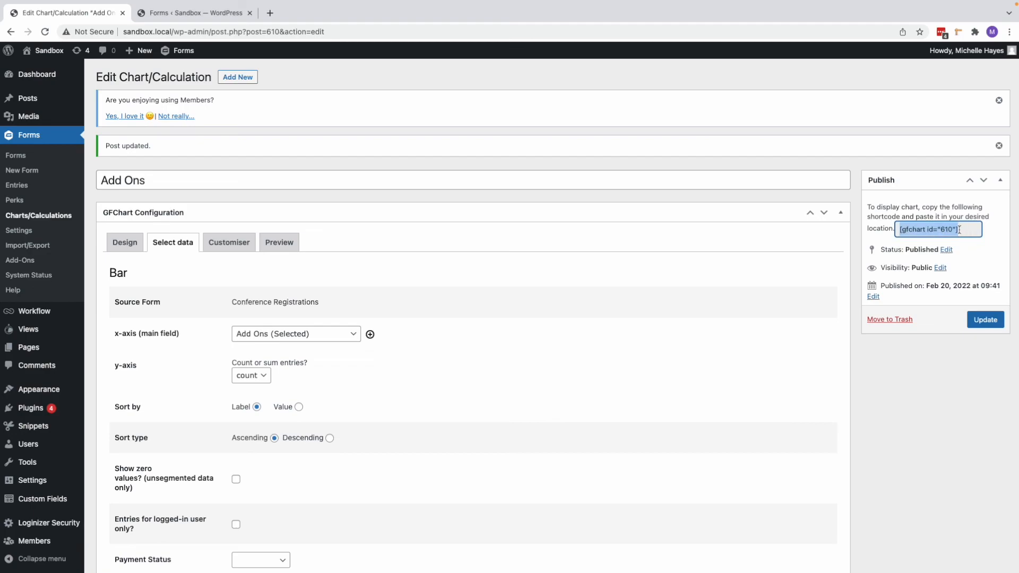